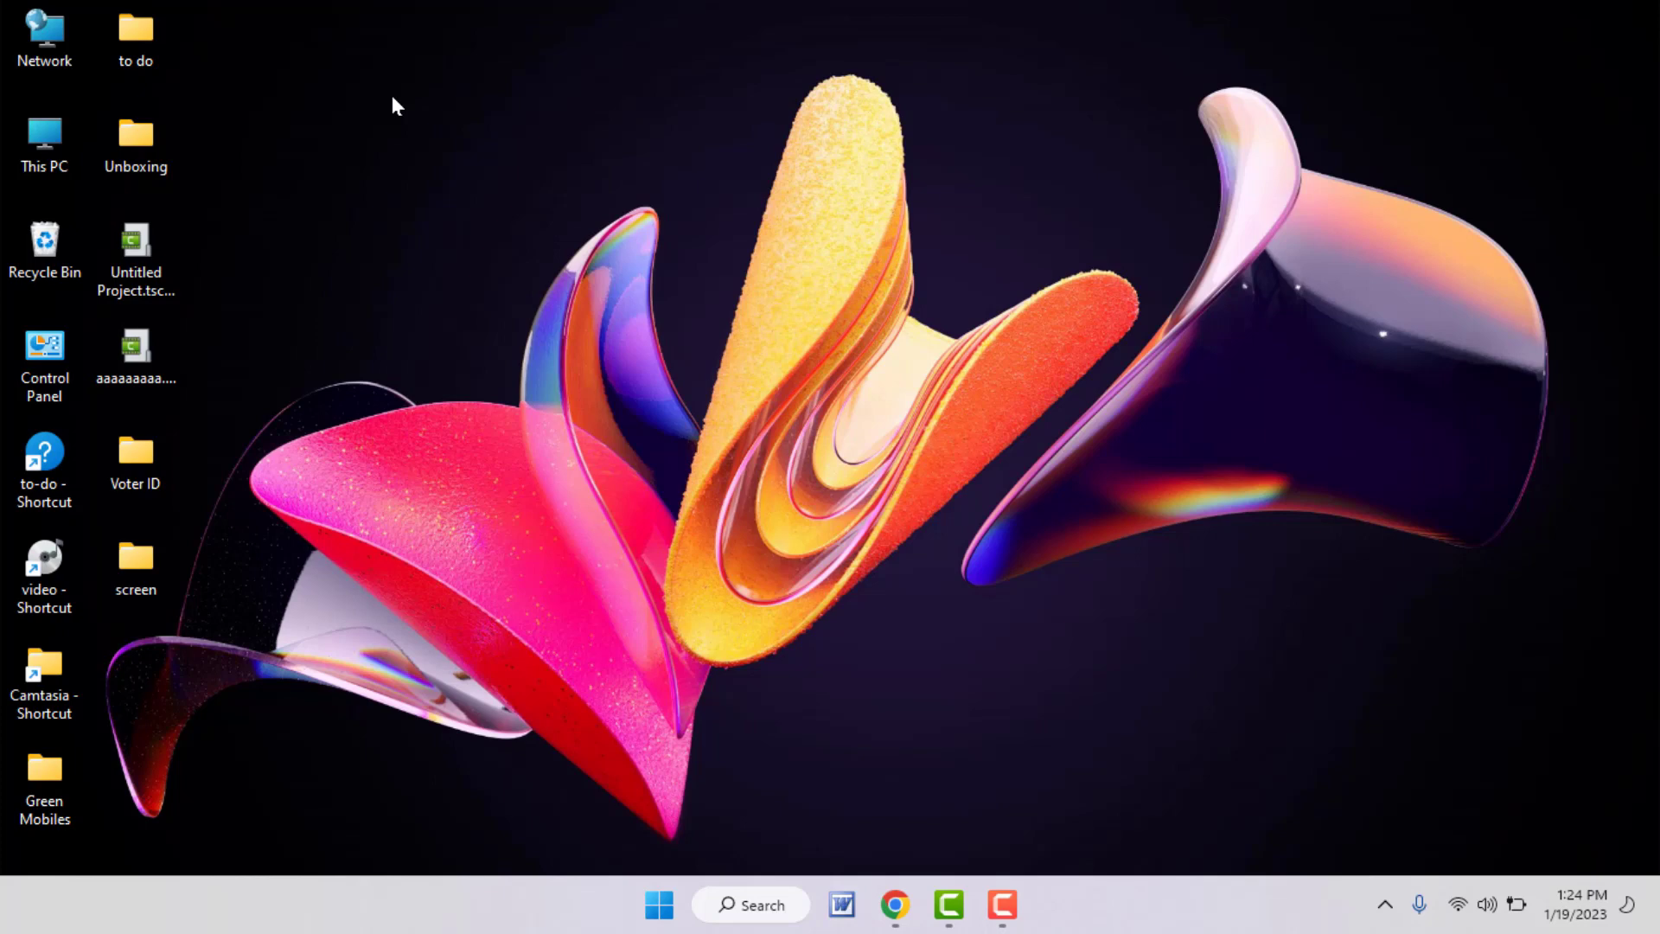
- Open the Volume mixer in the system sound settings, look over the device and app volumes, and close Settings
key("super+i")
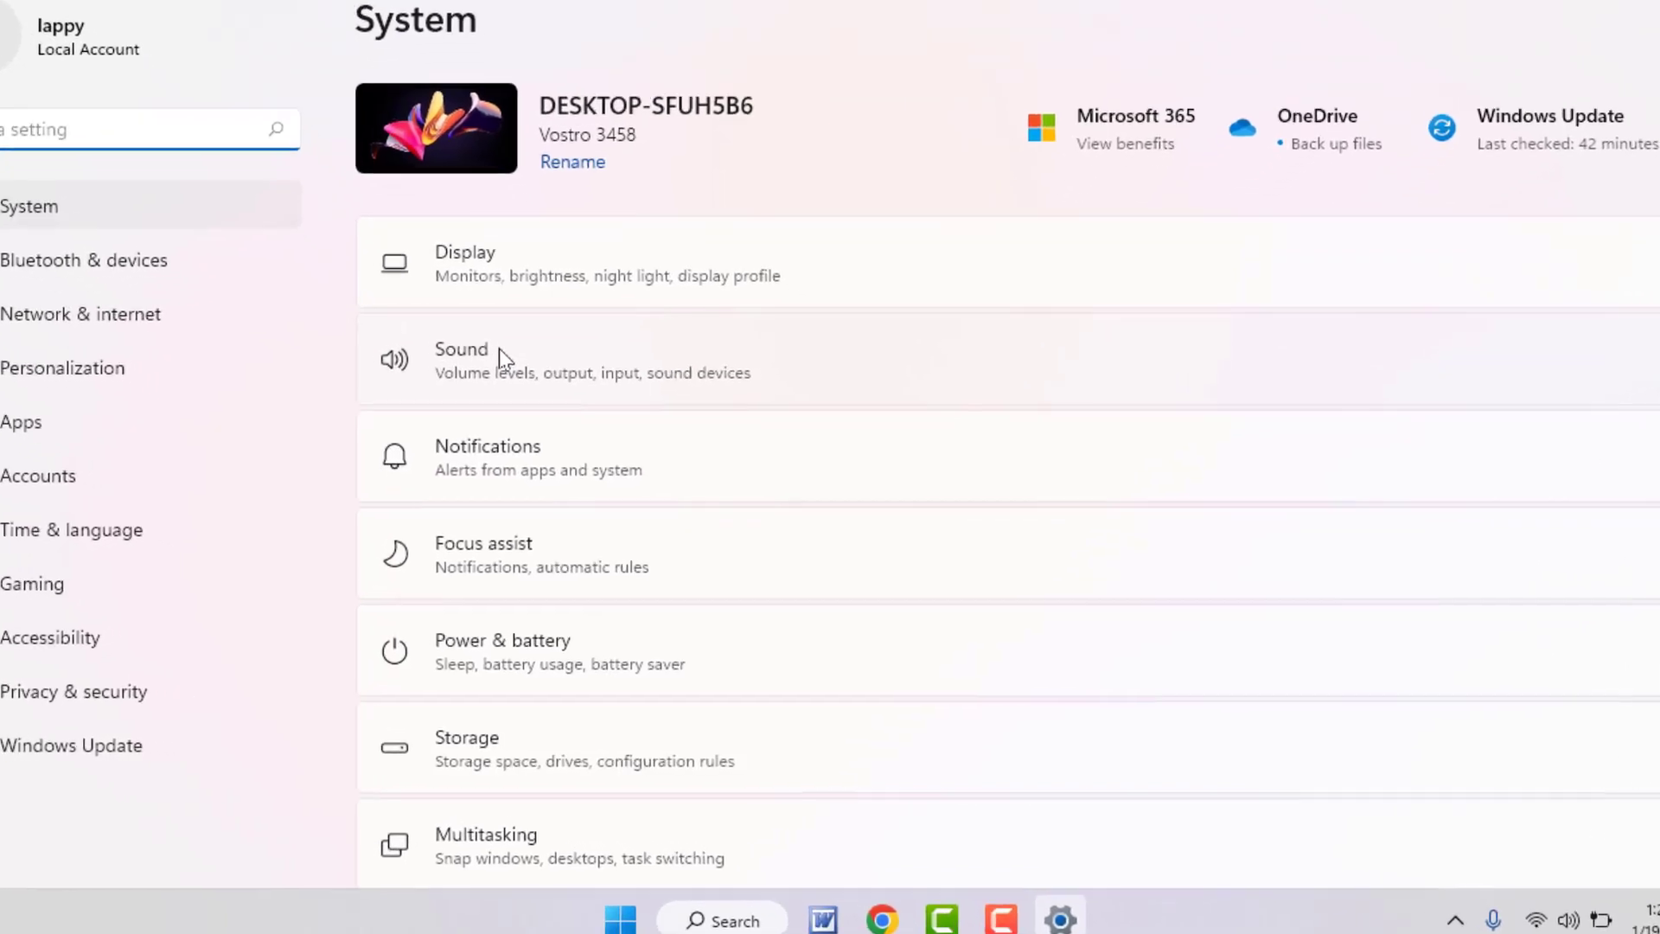
left_click(463, 294)
scroll(623, 330, "down", 5)
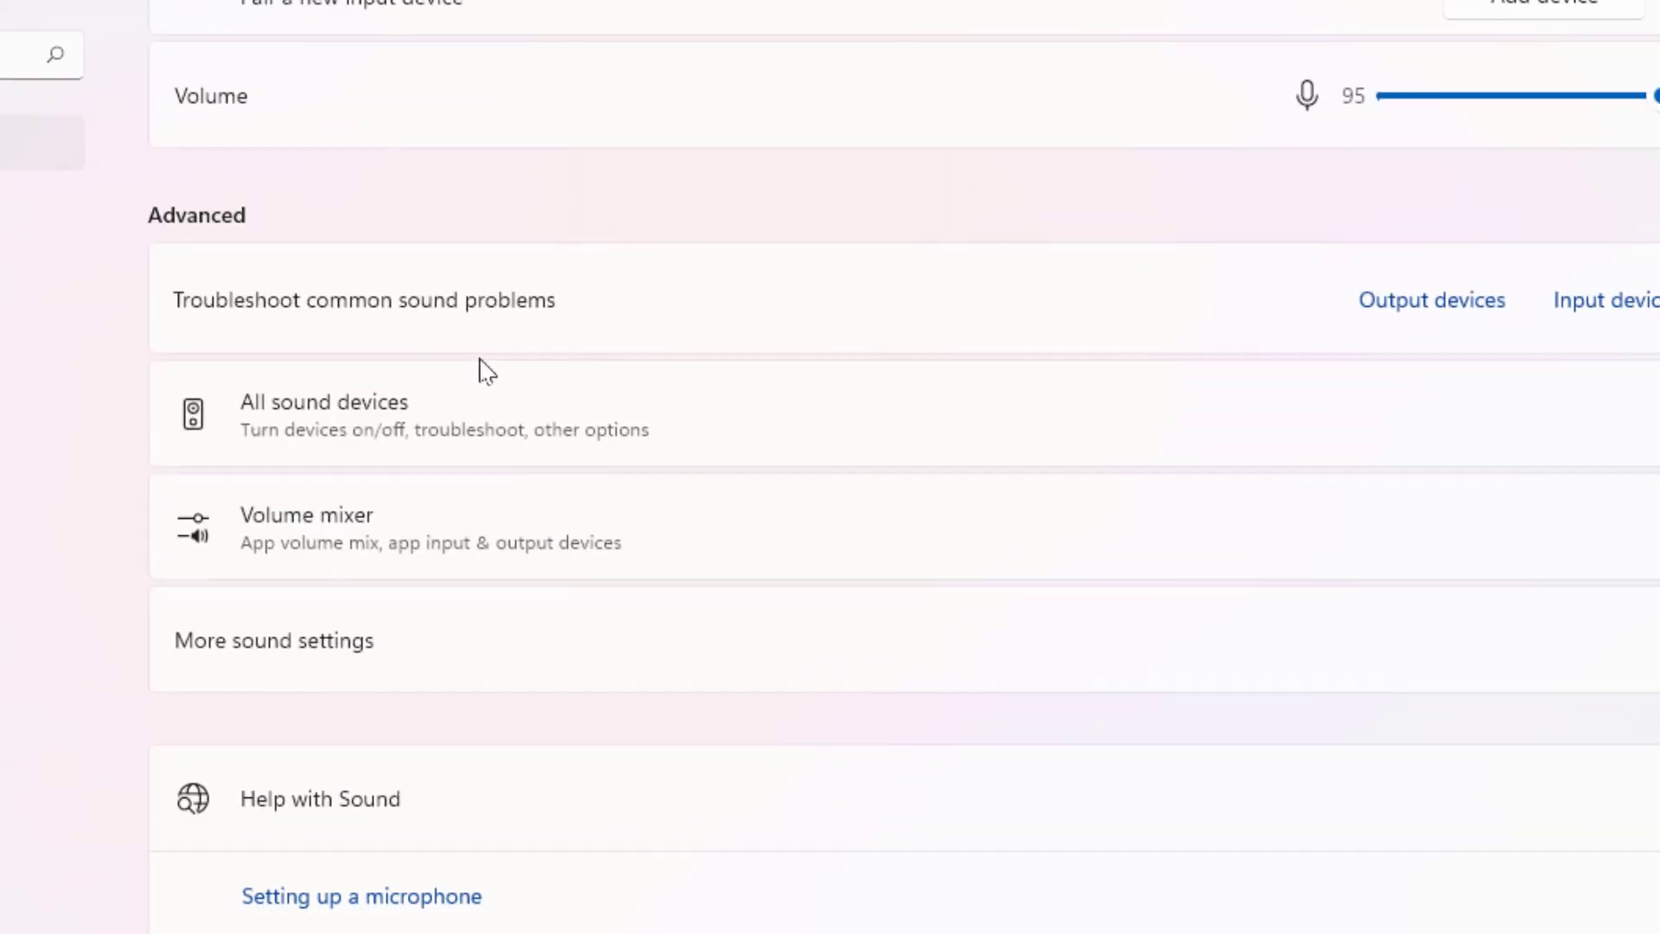
scroll(413, 380, "down", 2)
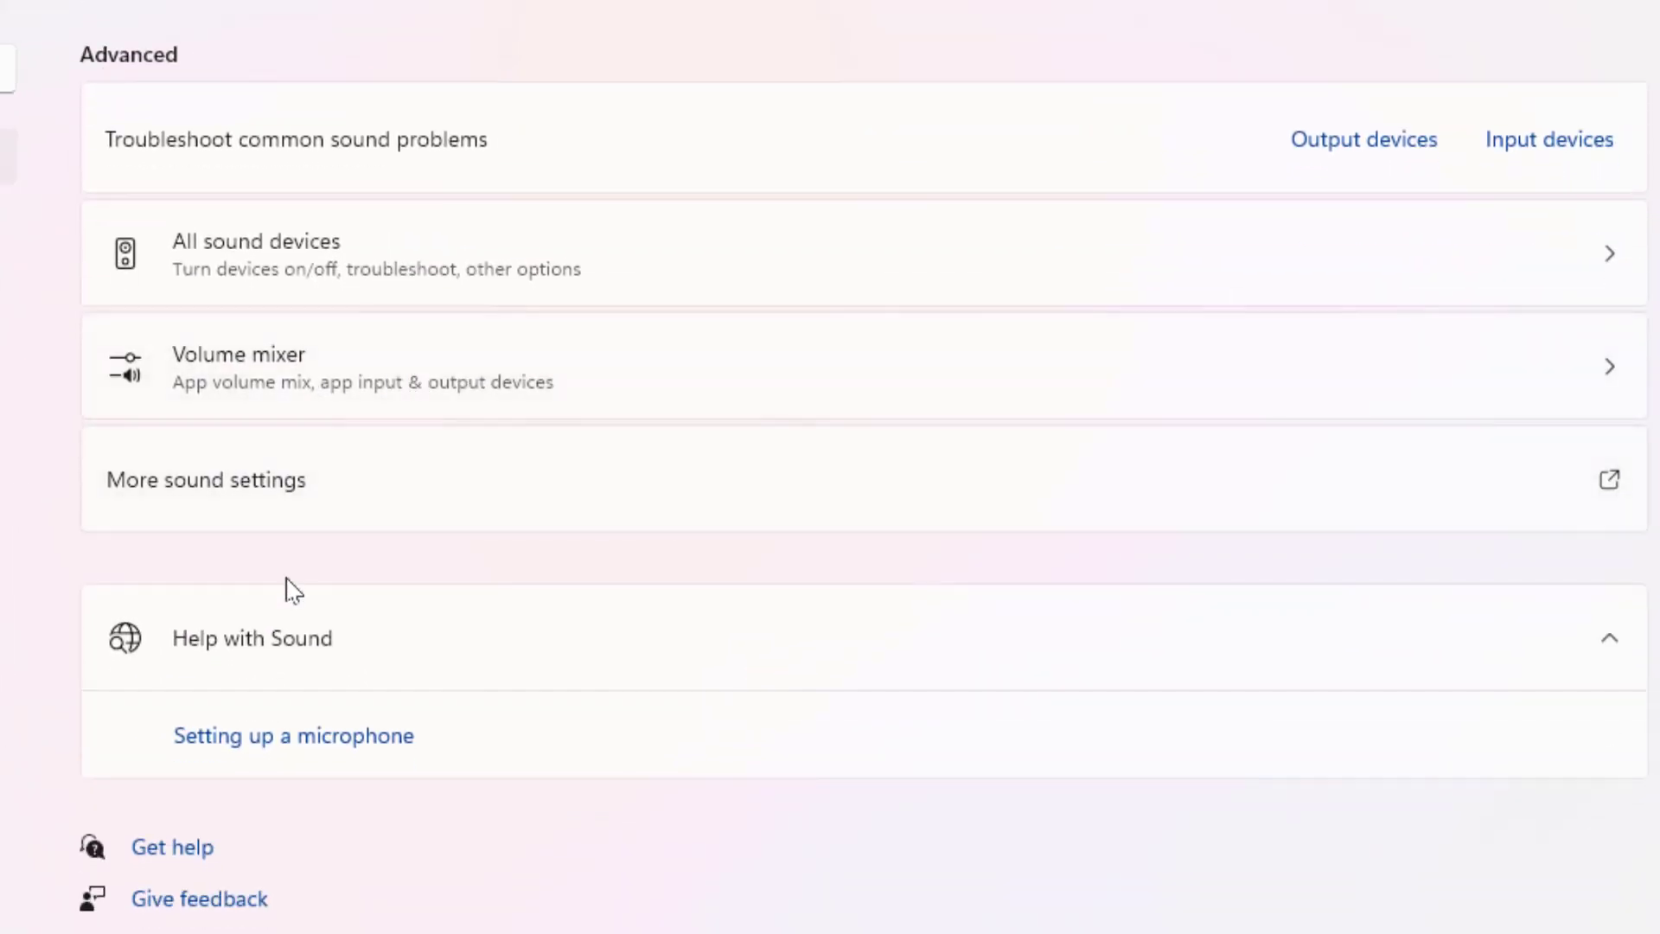
left_click(304, 380)
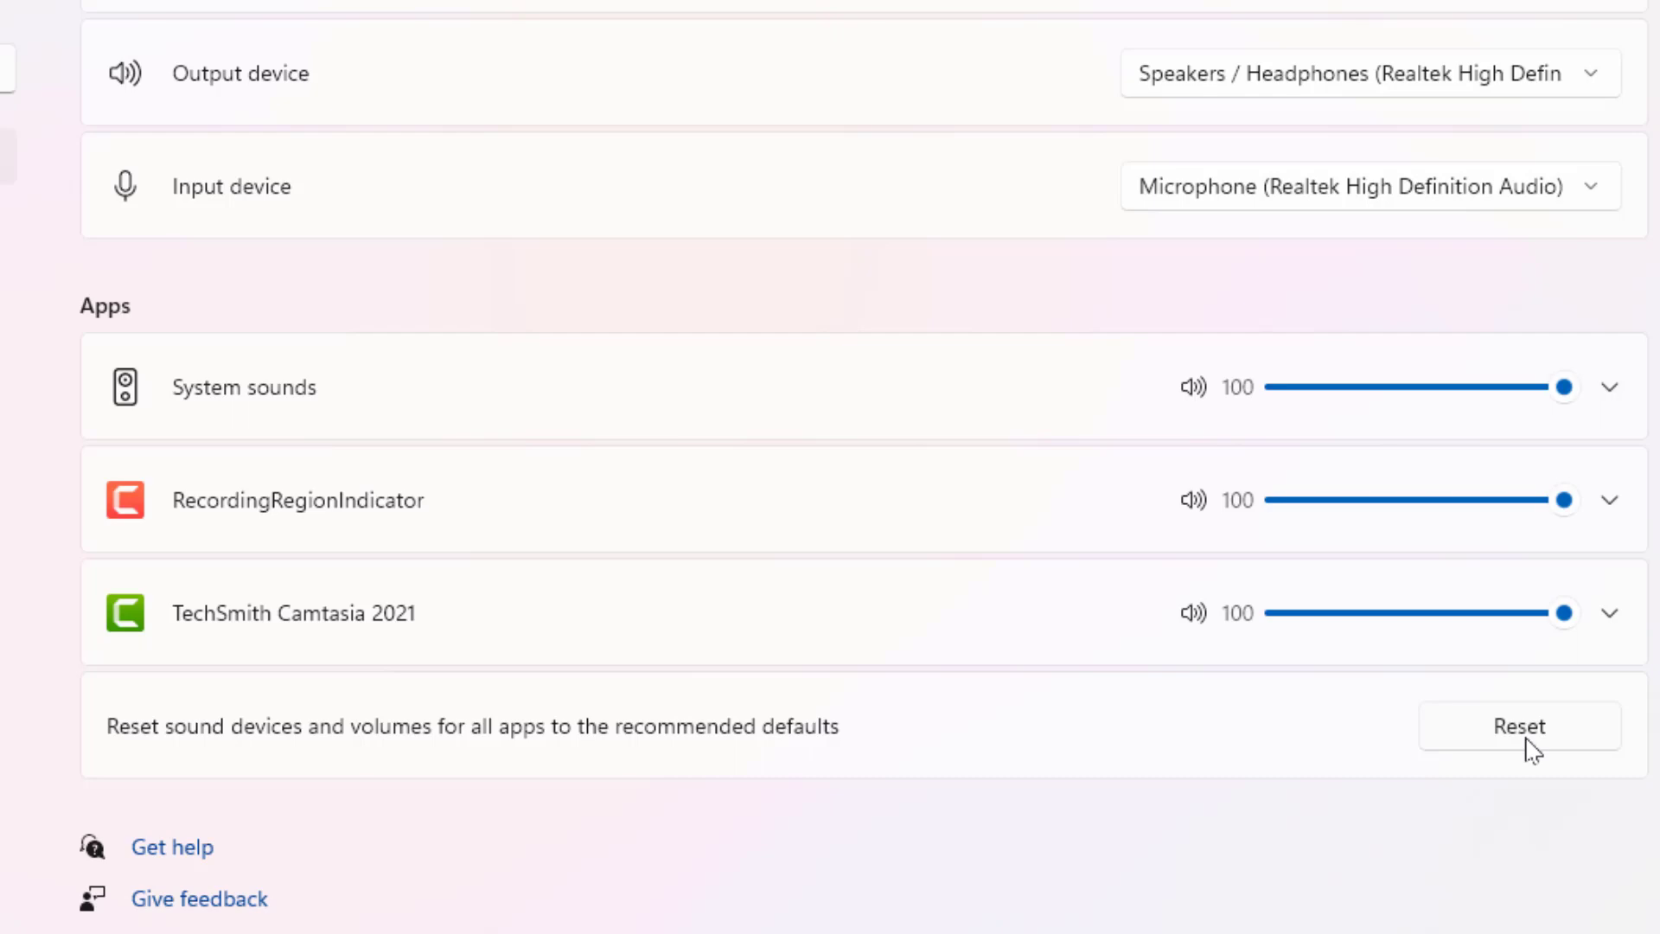
left_click(1637, 15)
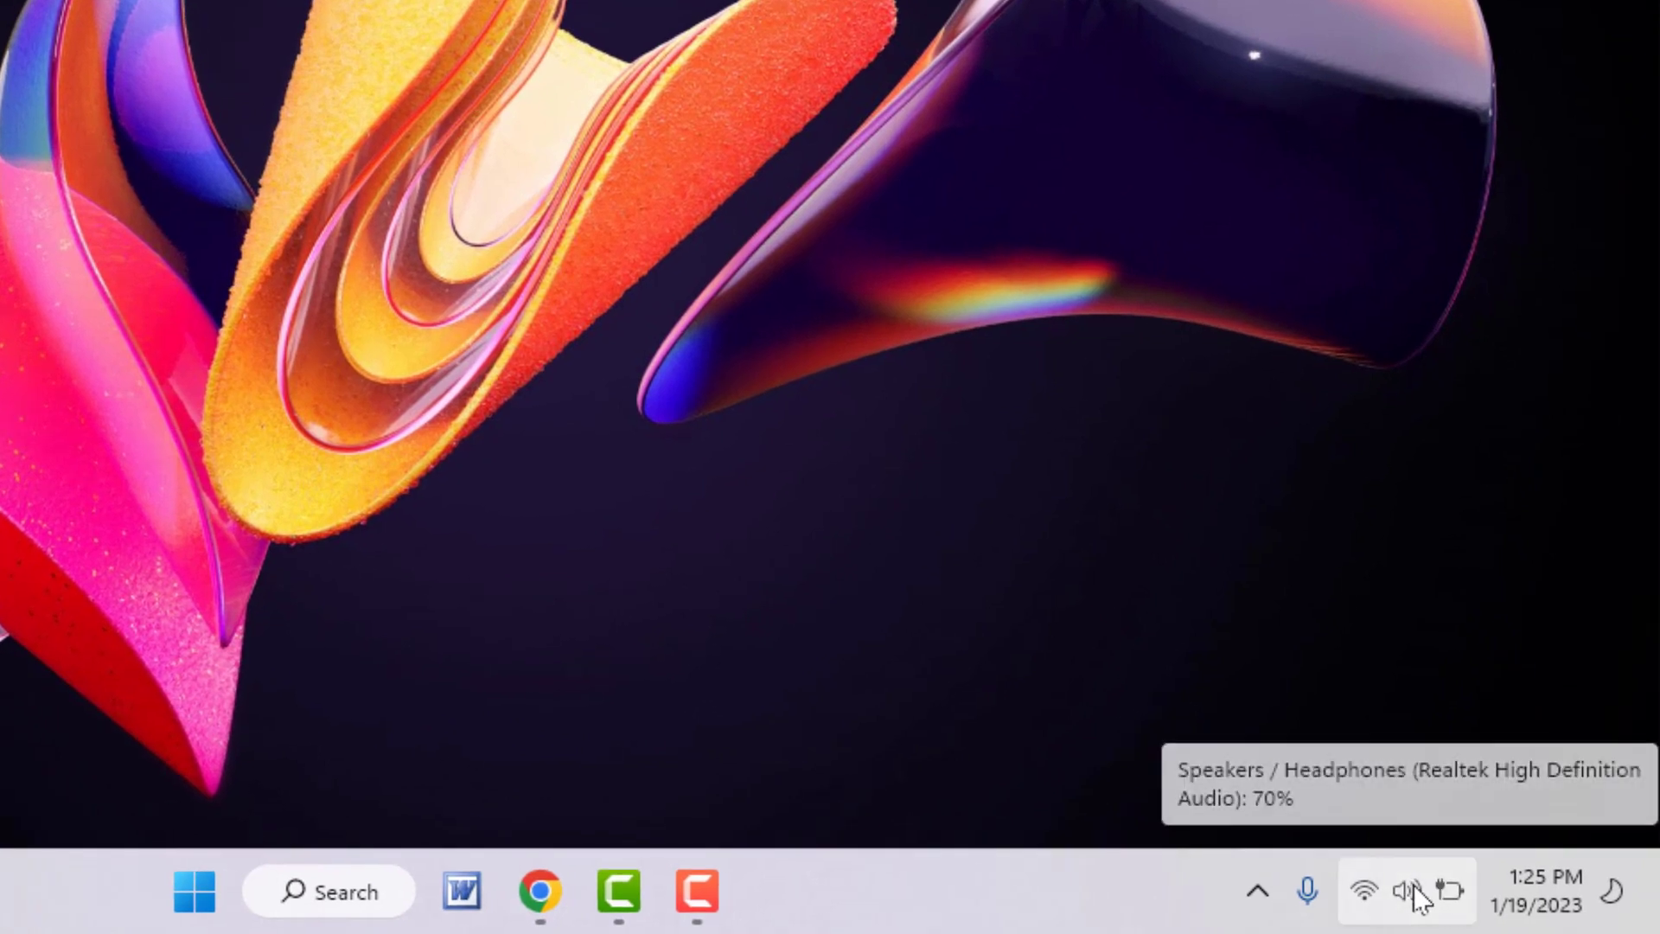
- Open the additional Sound dialog and check the advanced and spatial sound properties of the Speakers / Headphones playback device
right_click(1421, 899)
left_click(1394, 789)
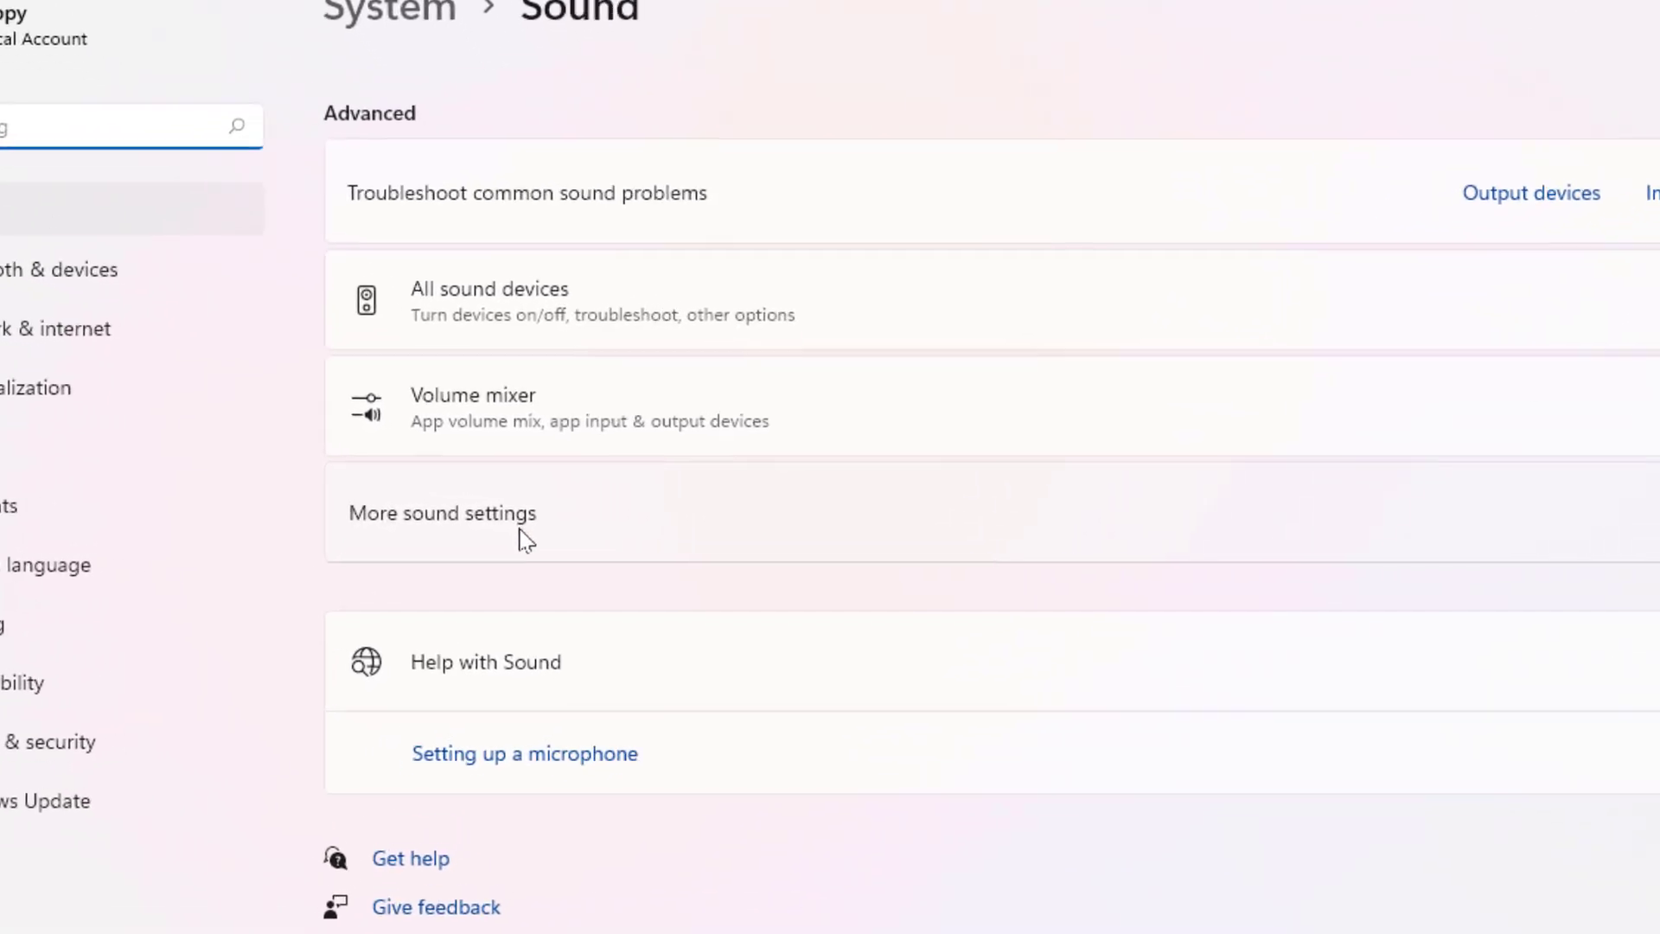
left_click(527, 540)
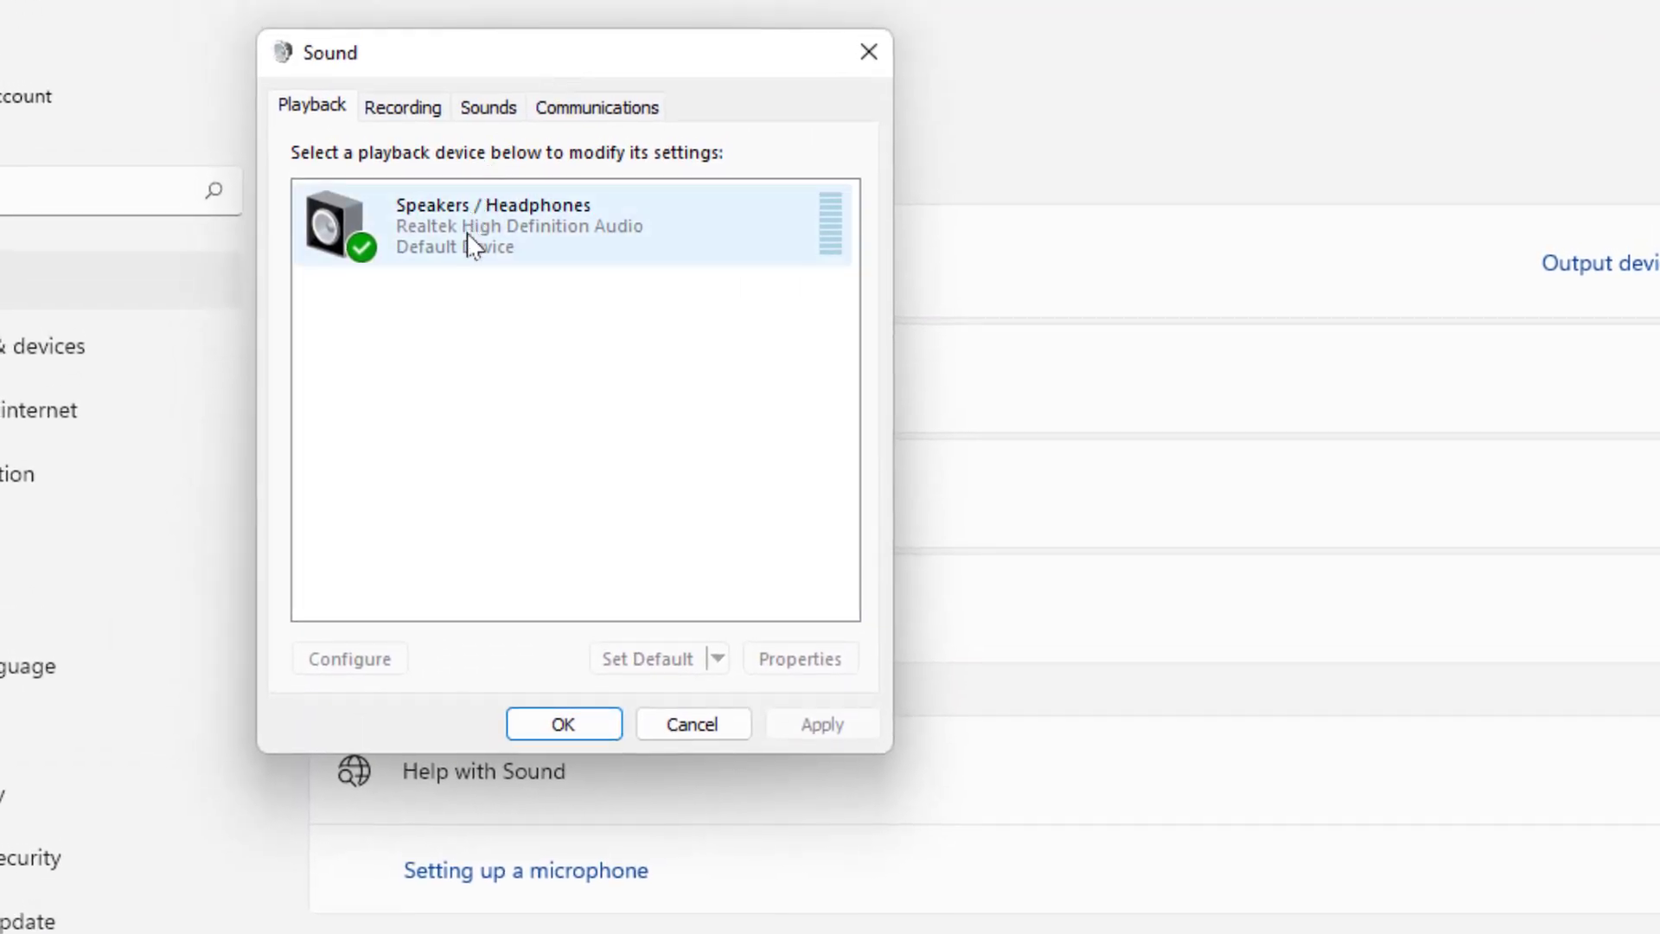
double_click(524, 246)
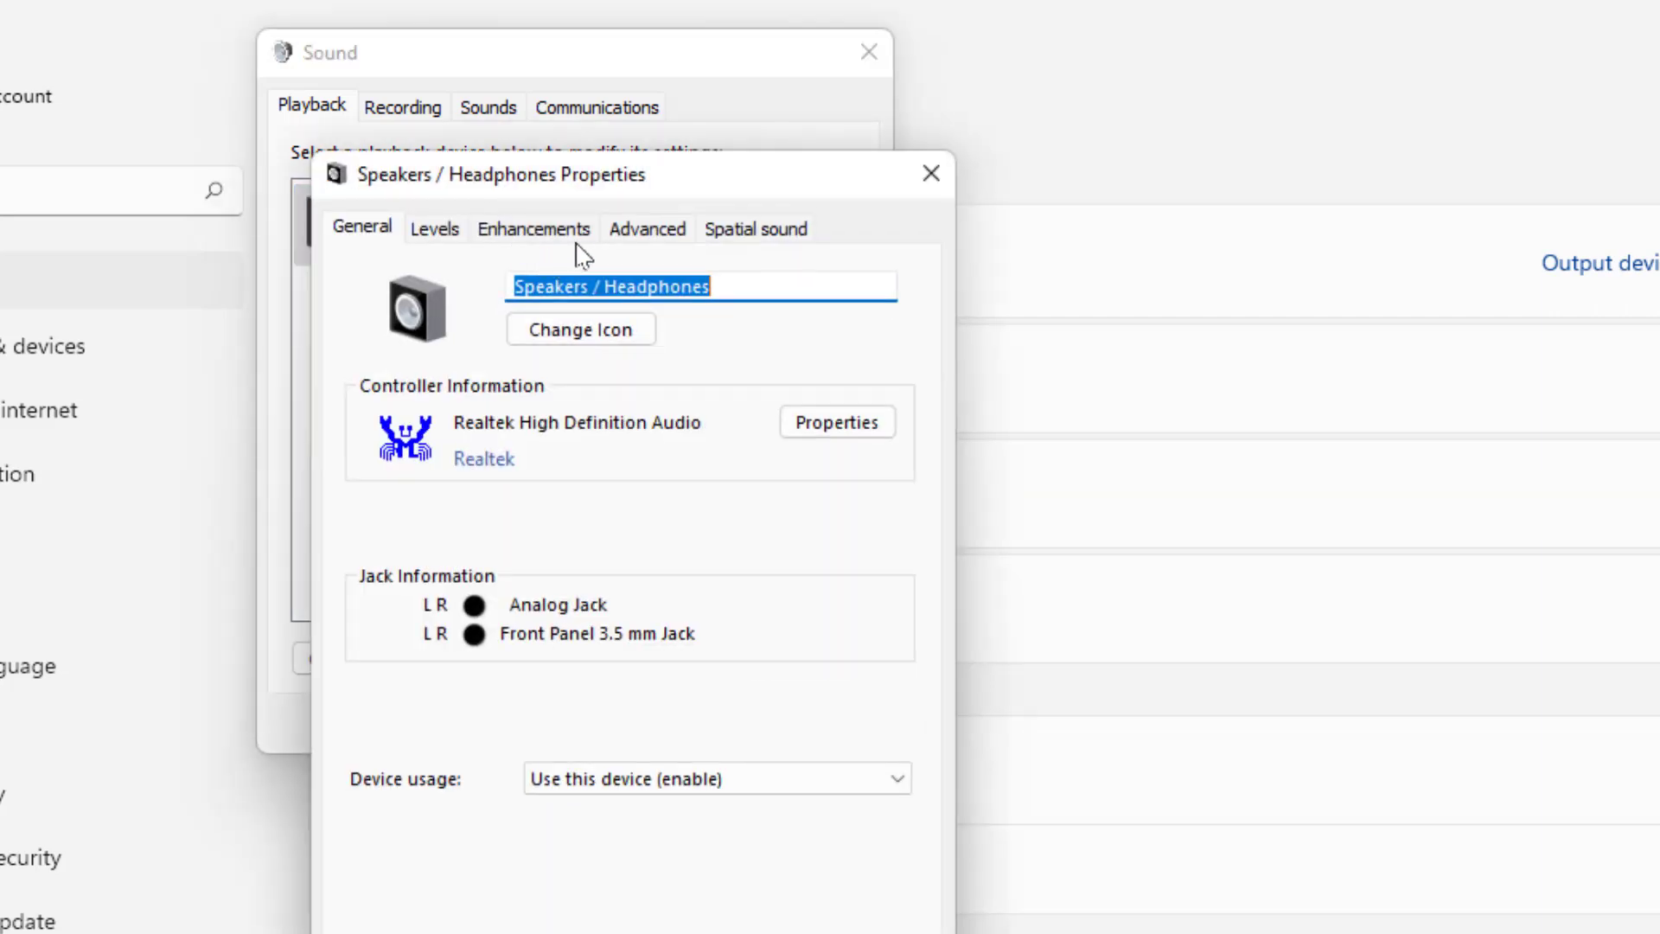
left_click(626, 235)
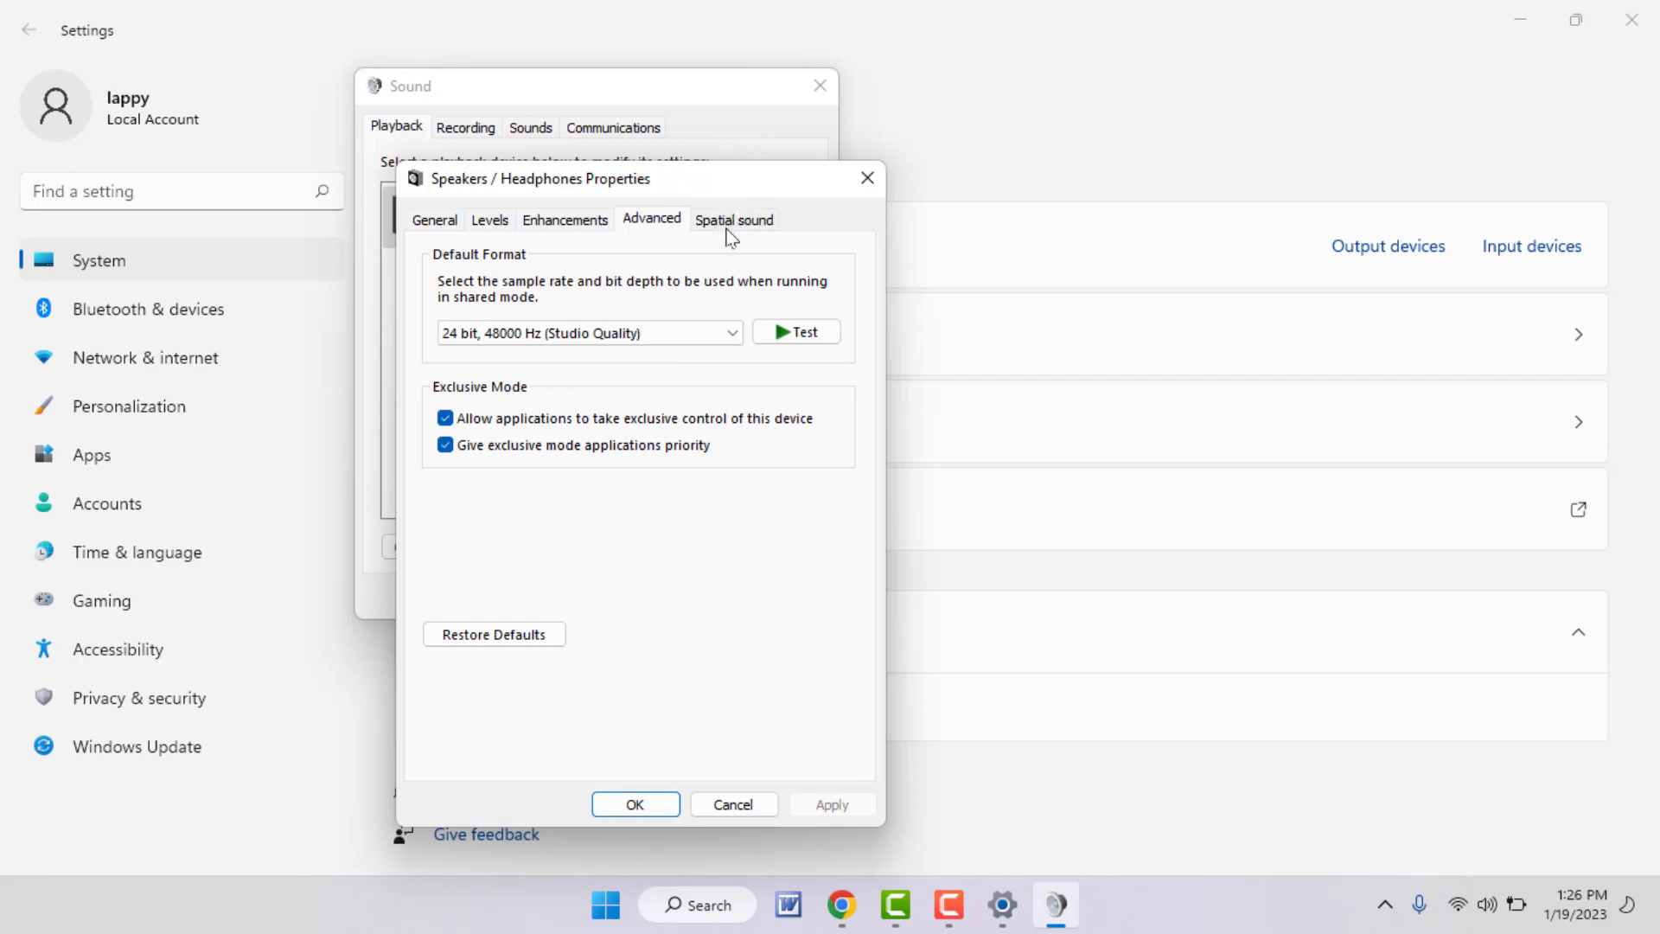
left_click(737, 223)
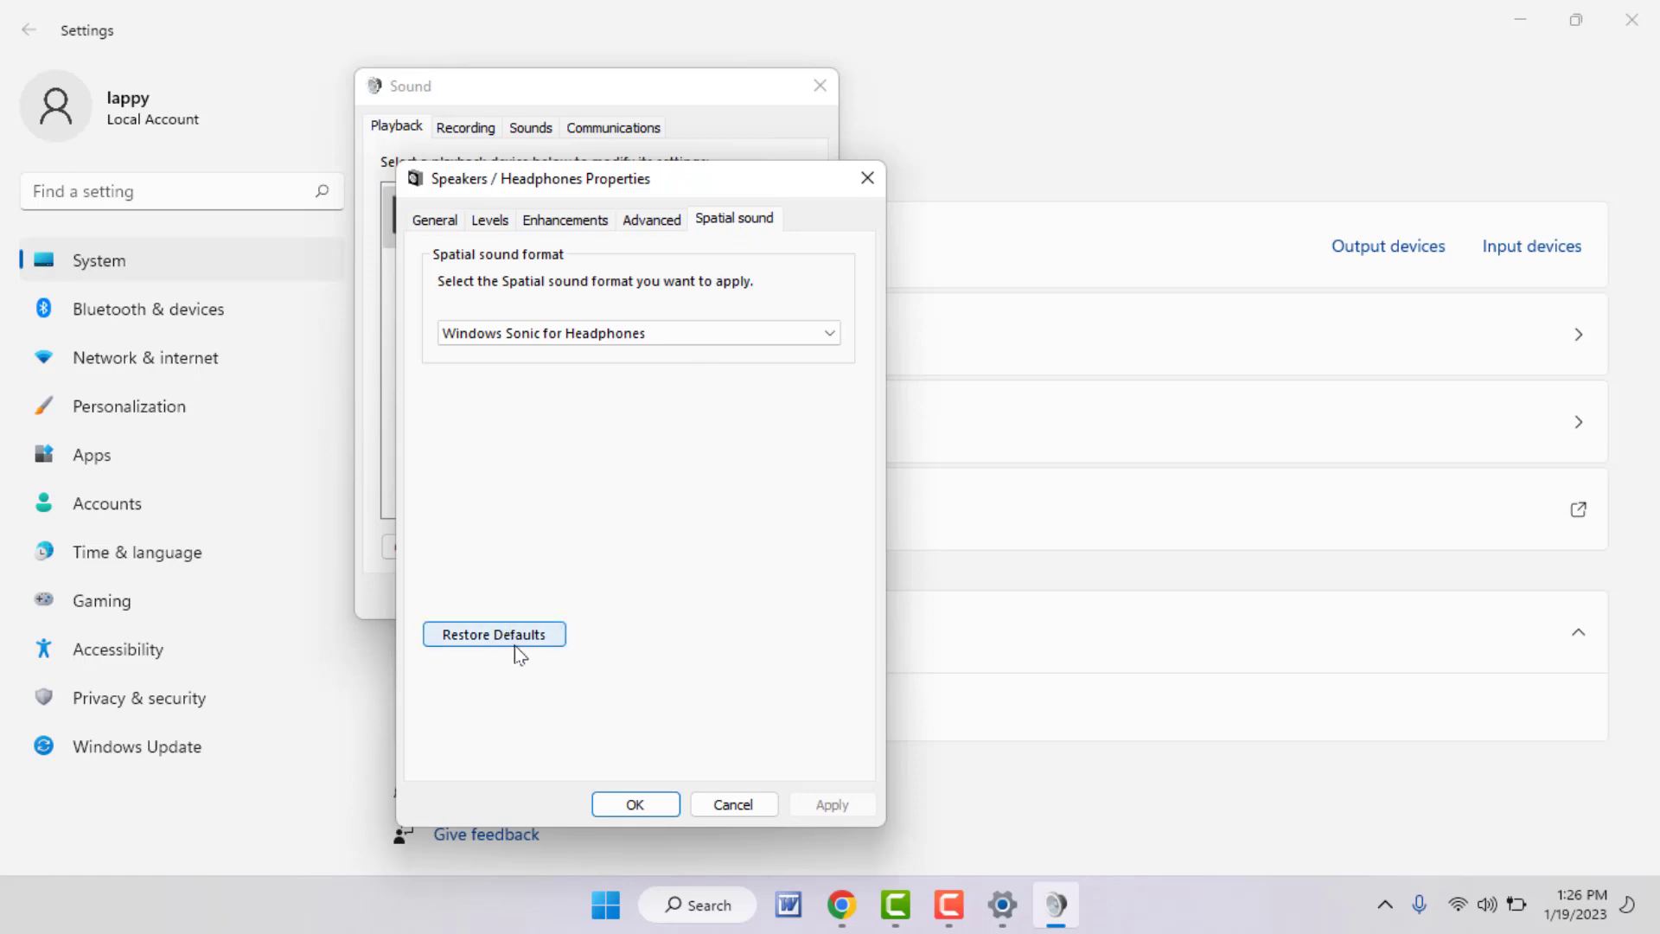
left_click(599, 811)
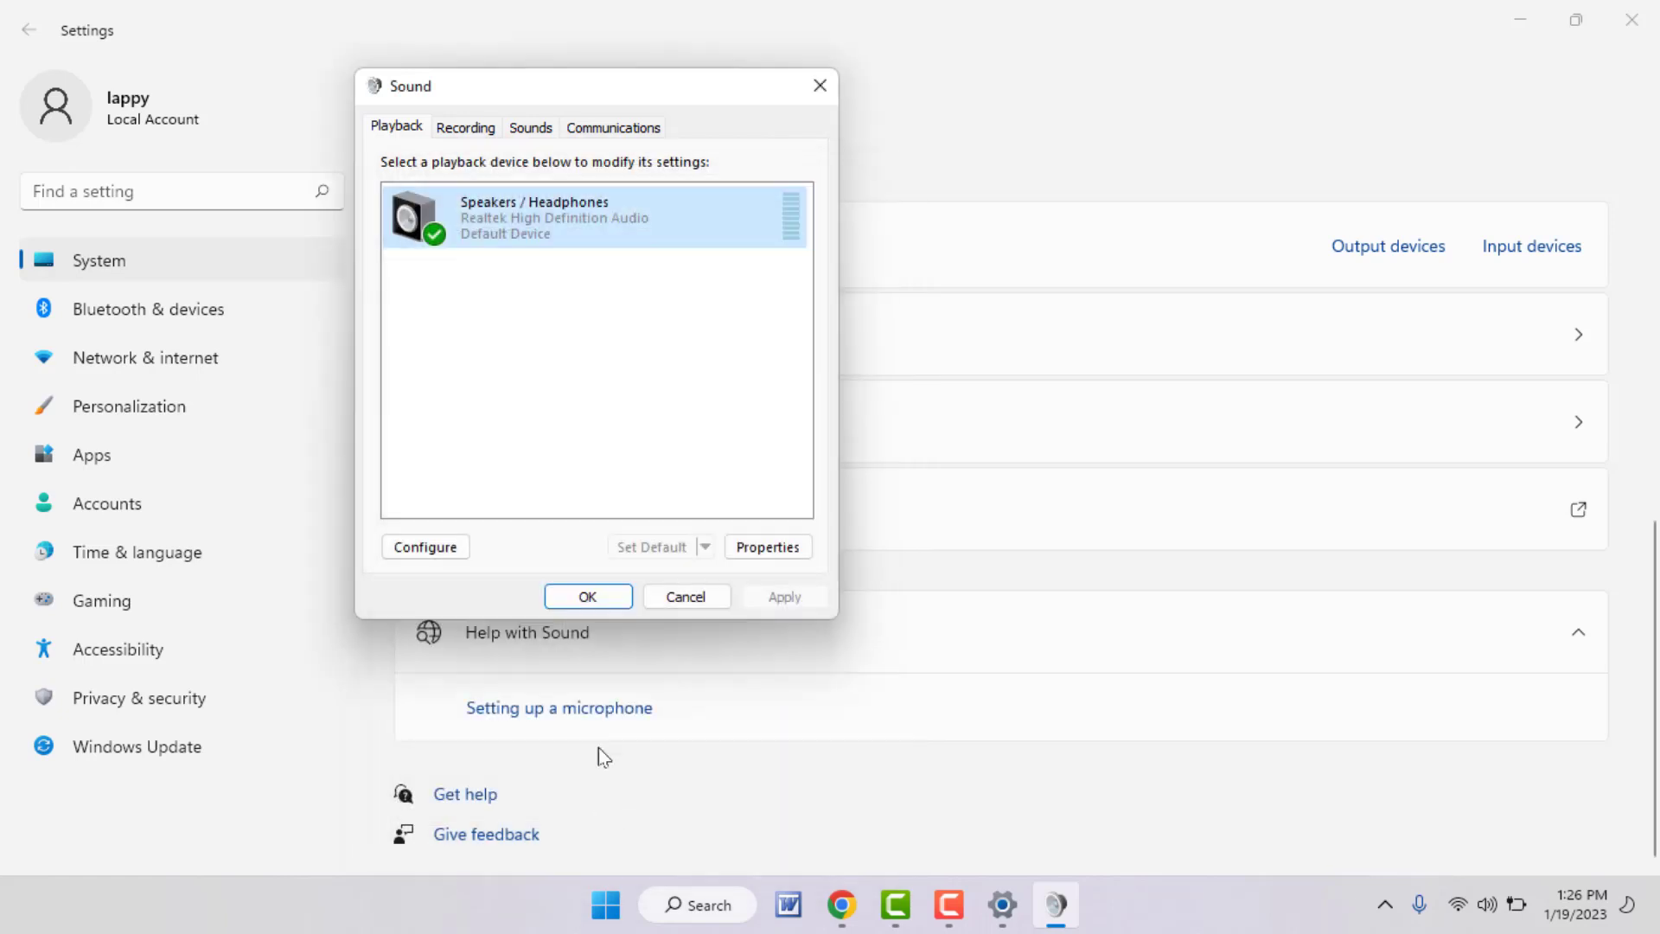
- Check the Enhancements and Advanced properties of the Microphone recording device, accept the dialogs, and close Settings
left_click(456, 135)
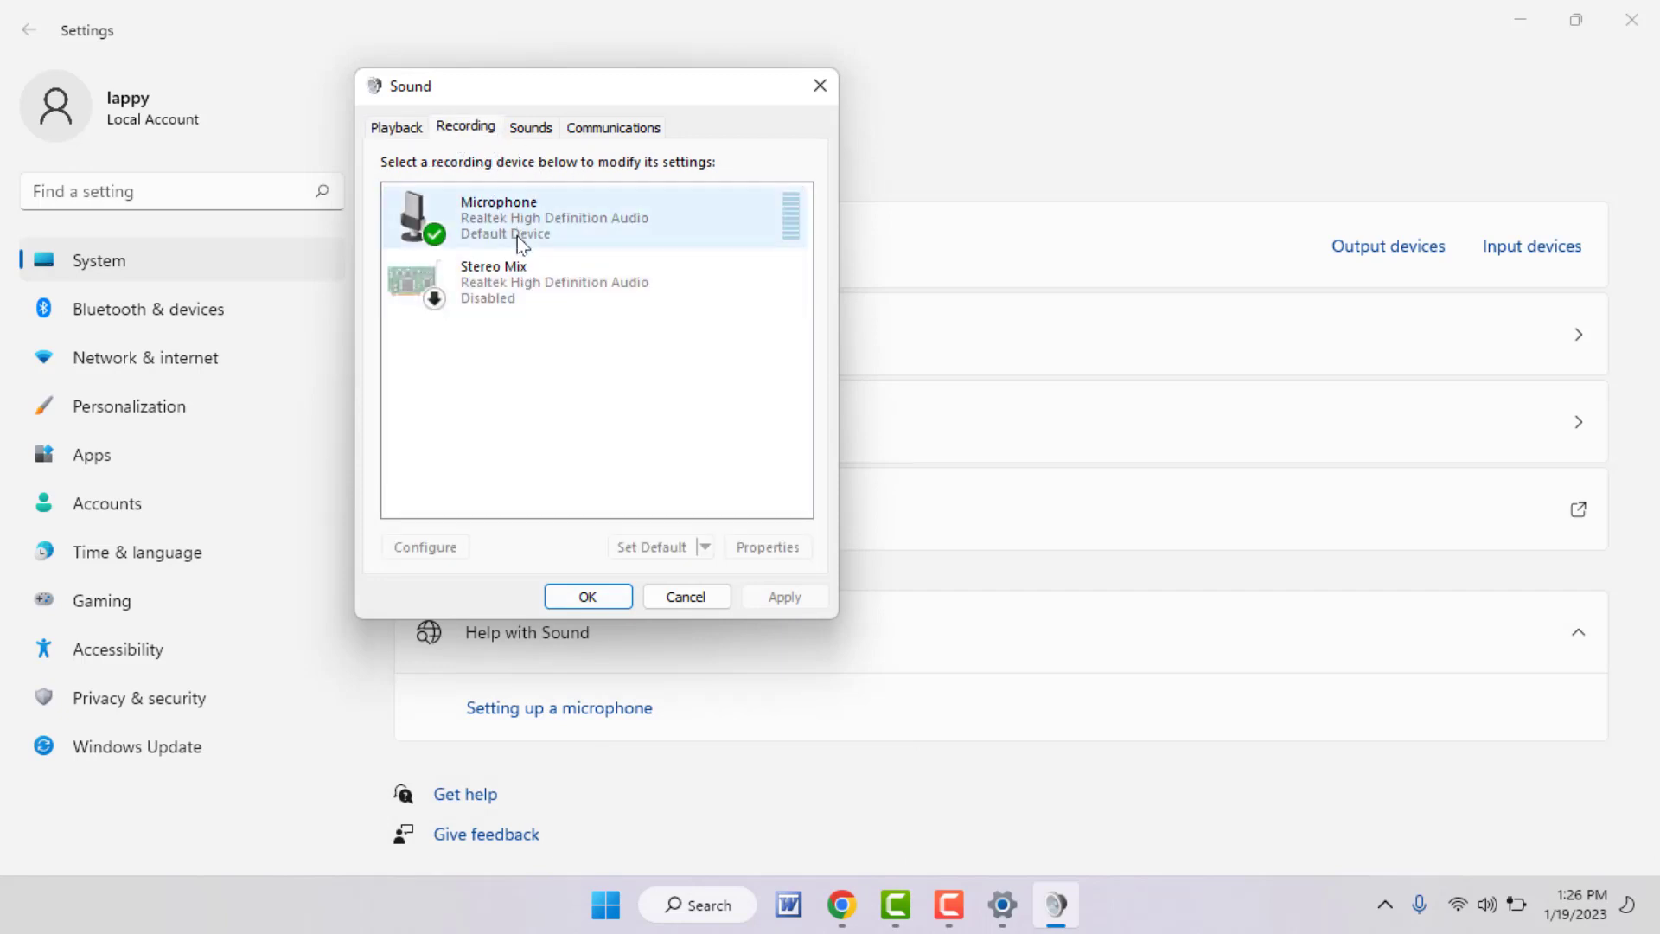
double_click(549, 226)
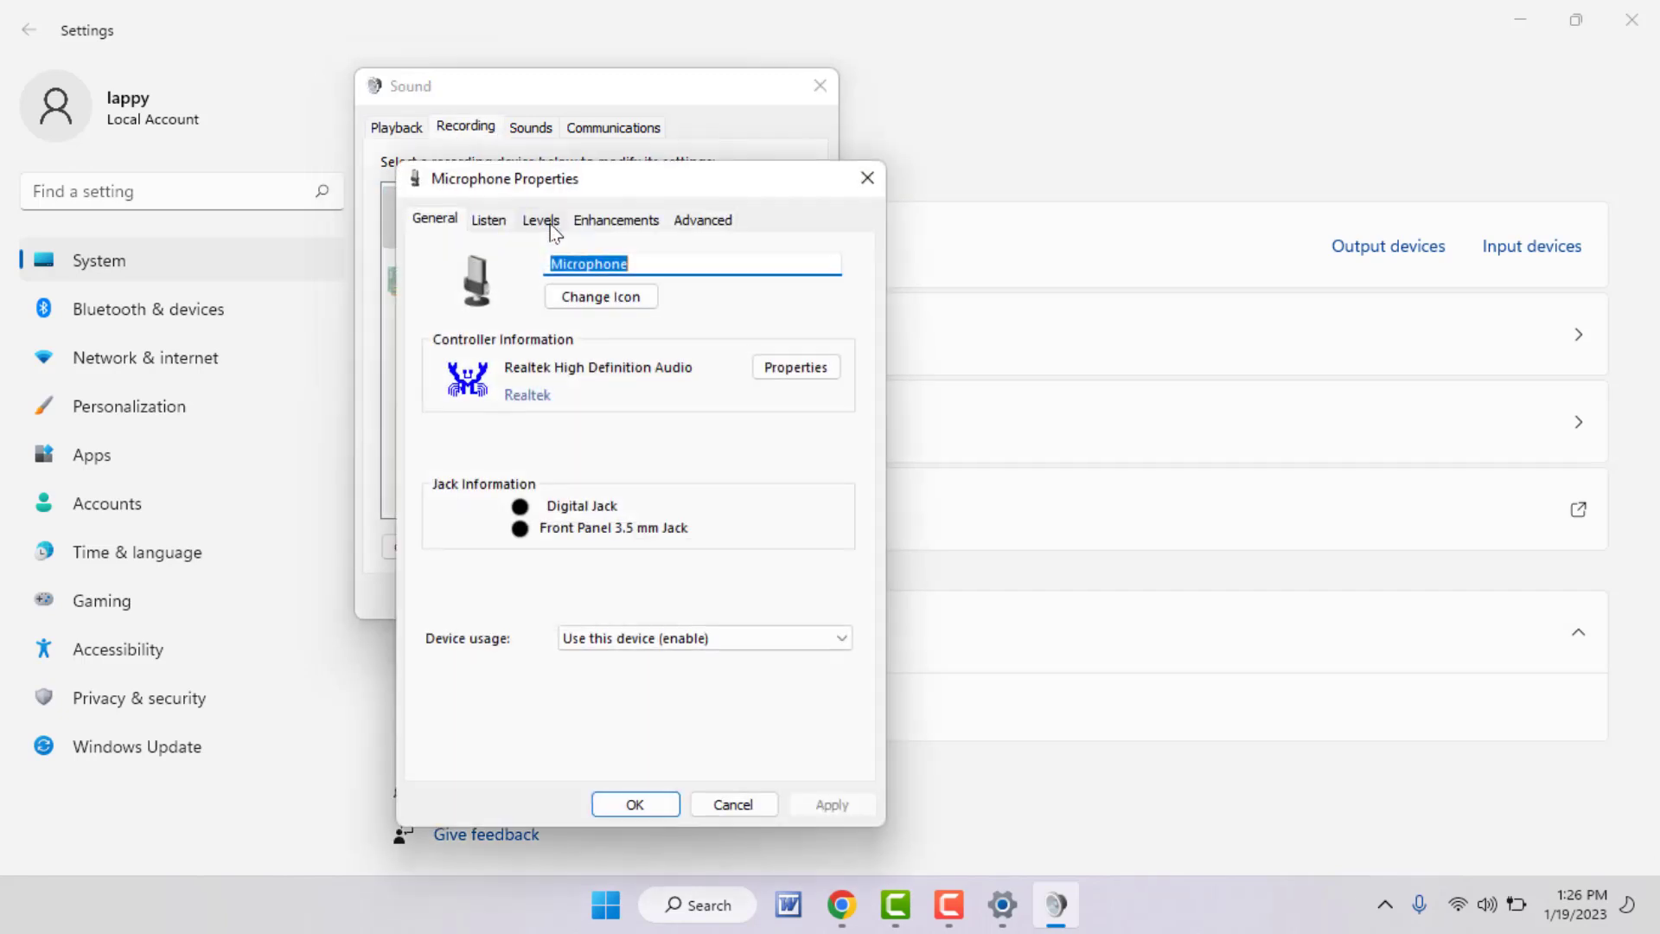
left_click(689, 223)
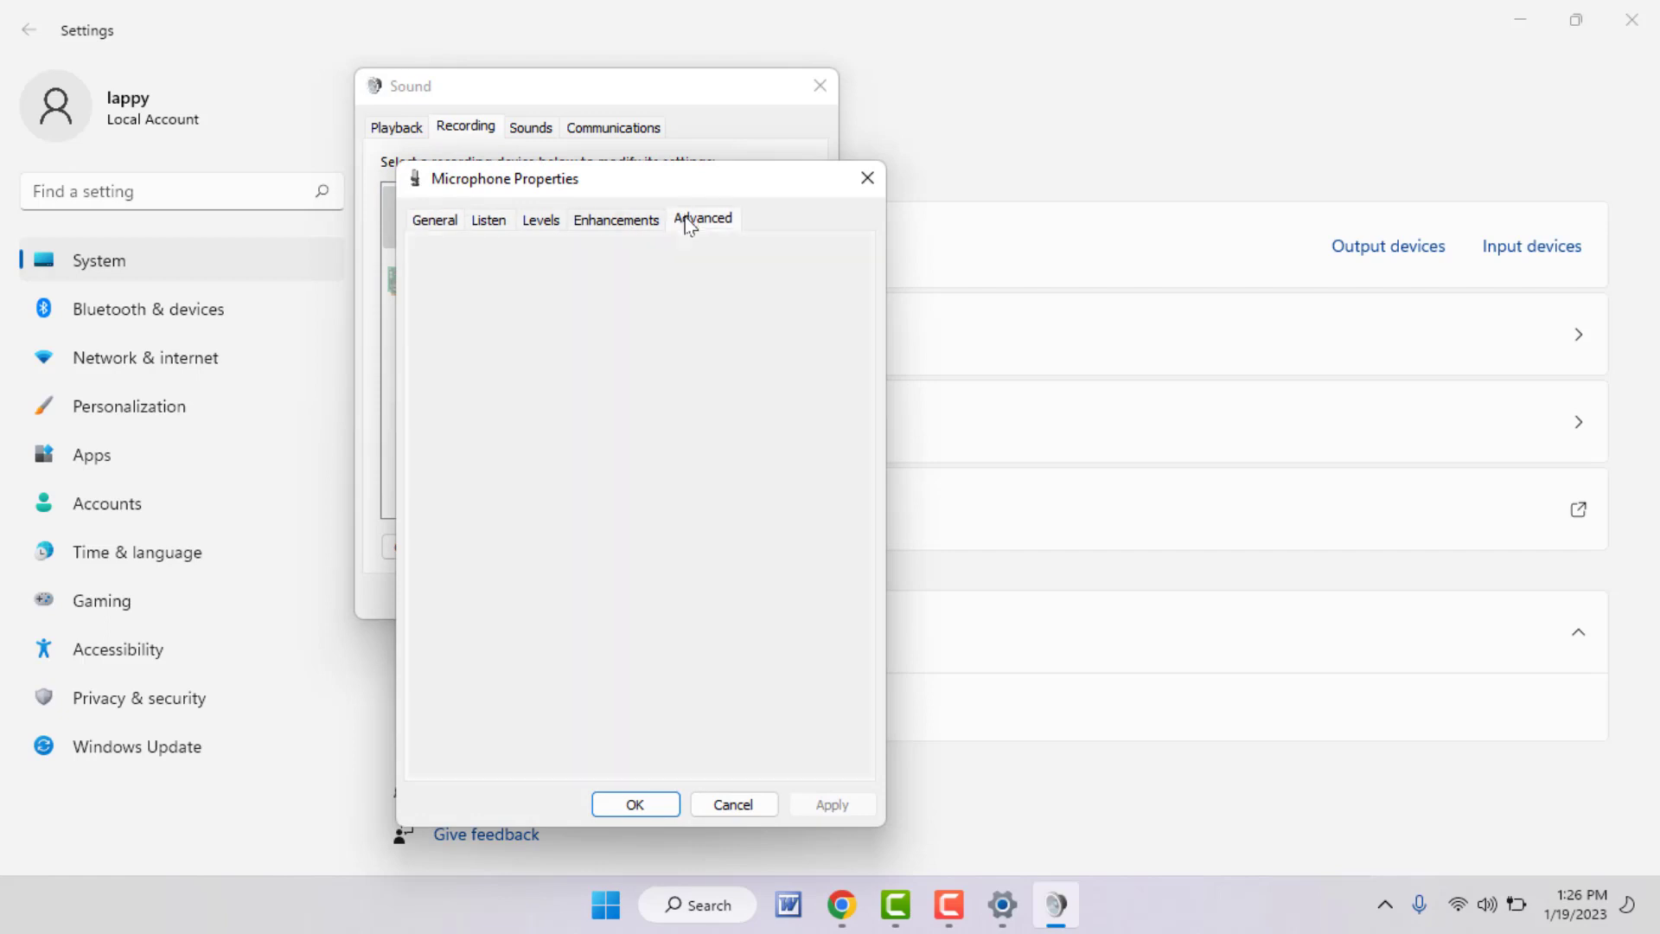
left_click(633, 226)
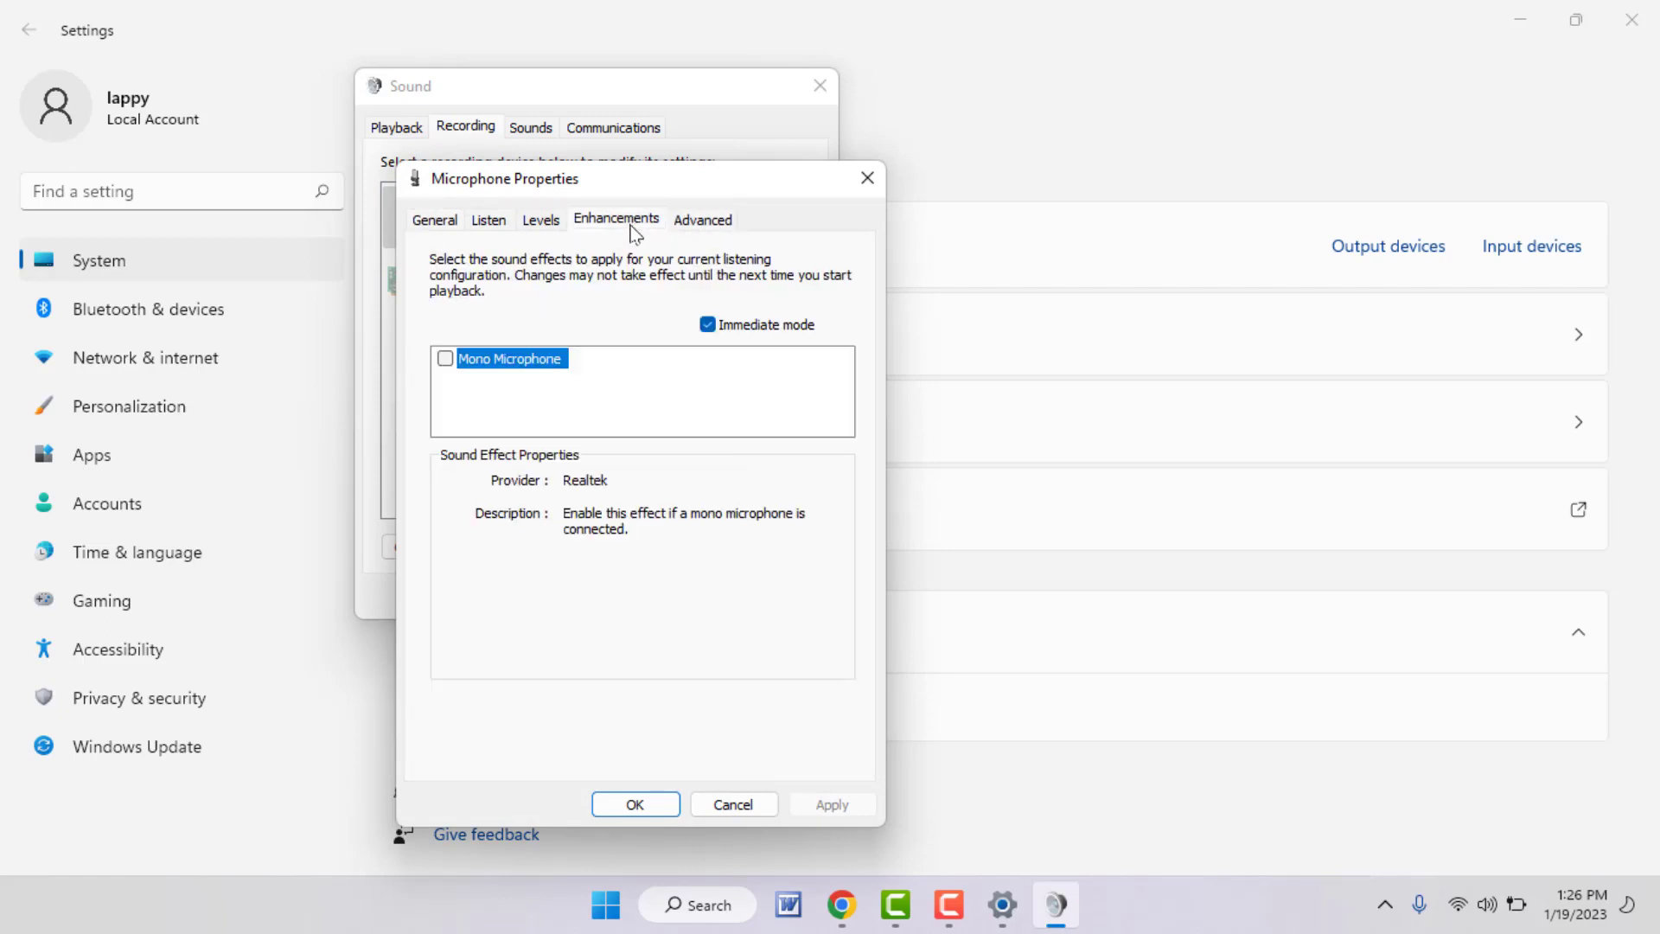
left_click(683, 226)
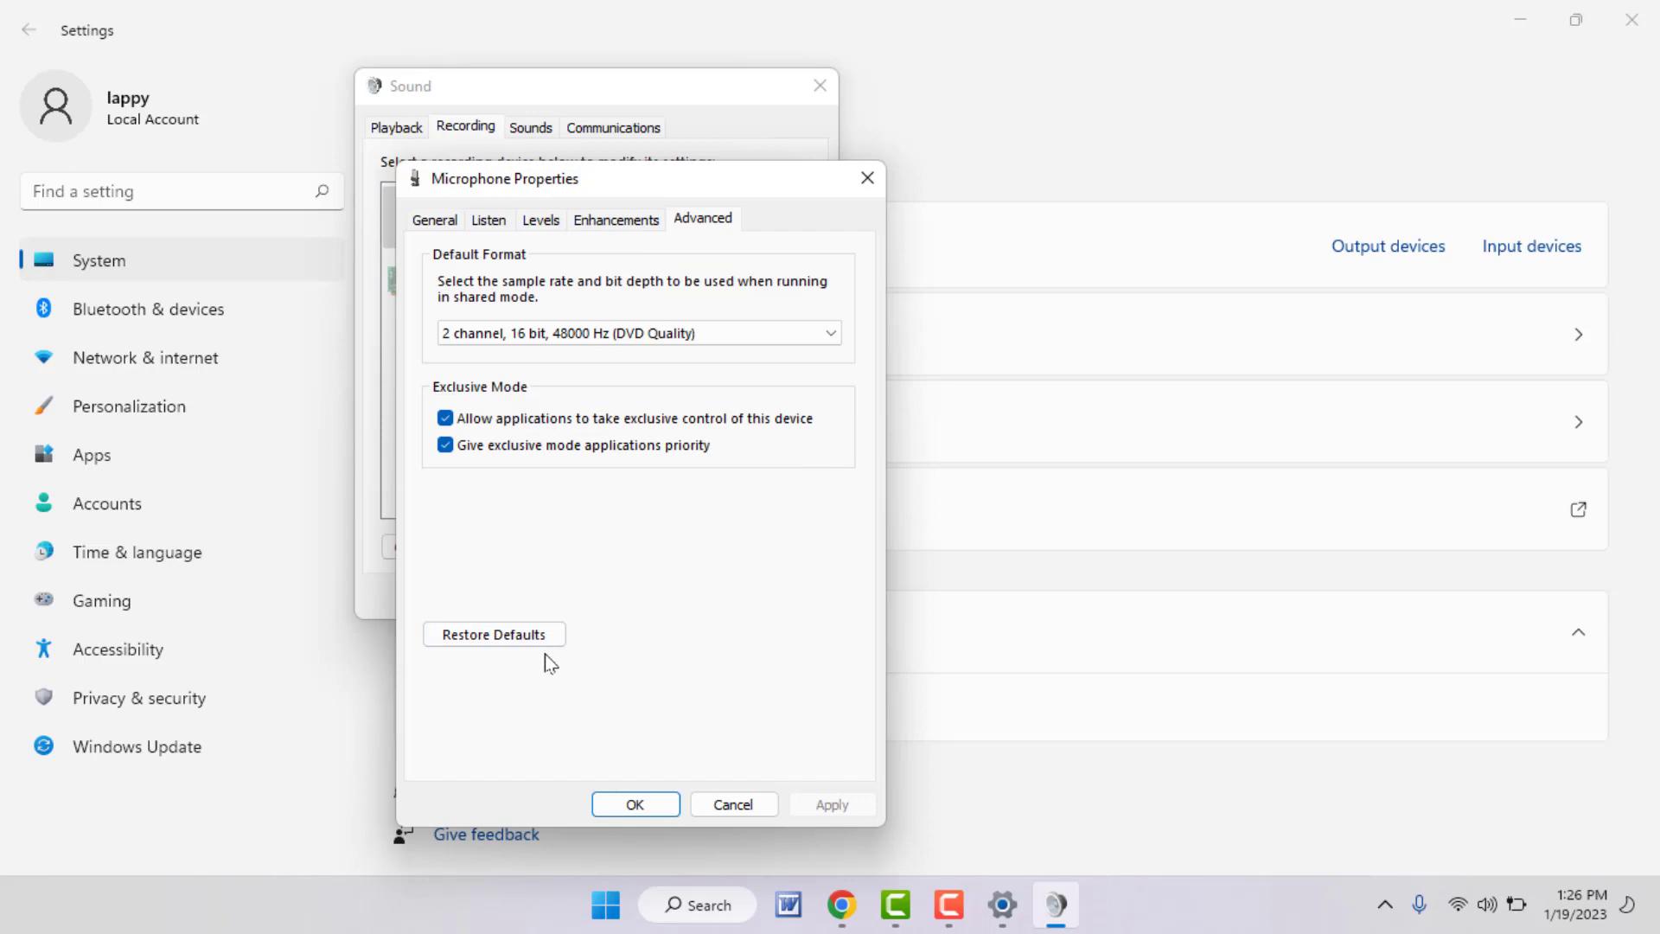
left_click(635, 804)
key("Return")
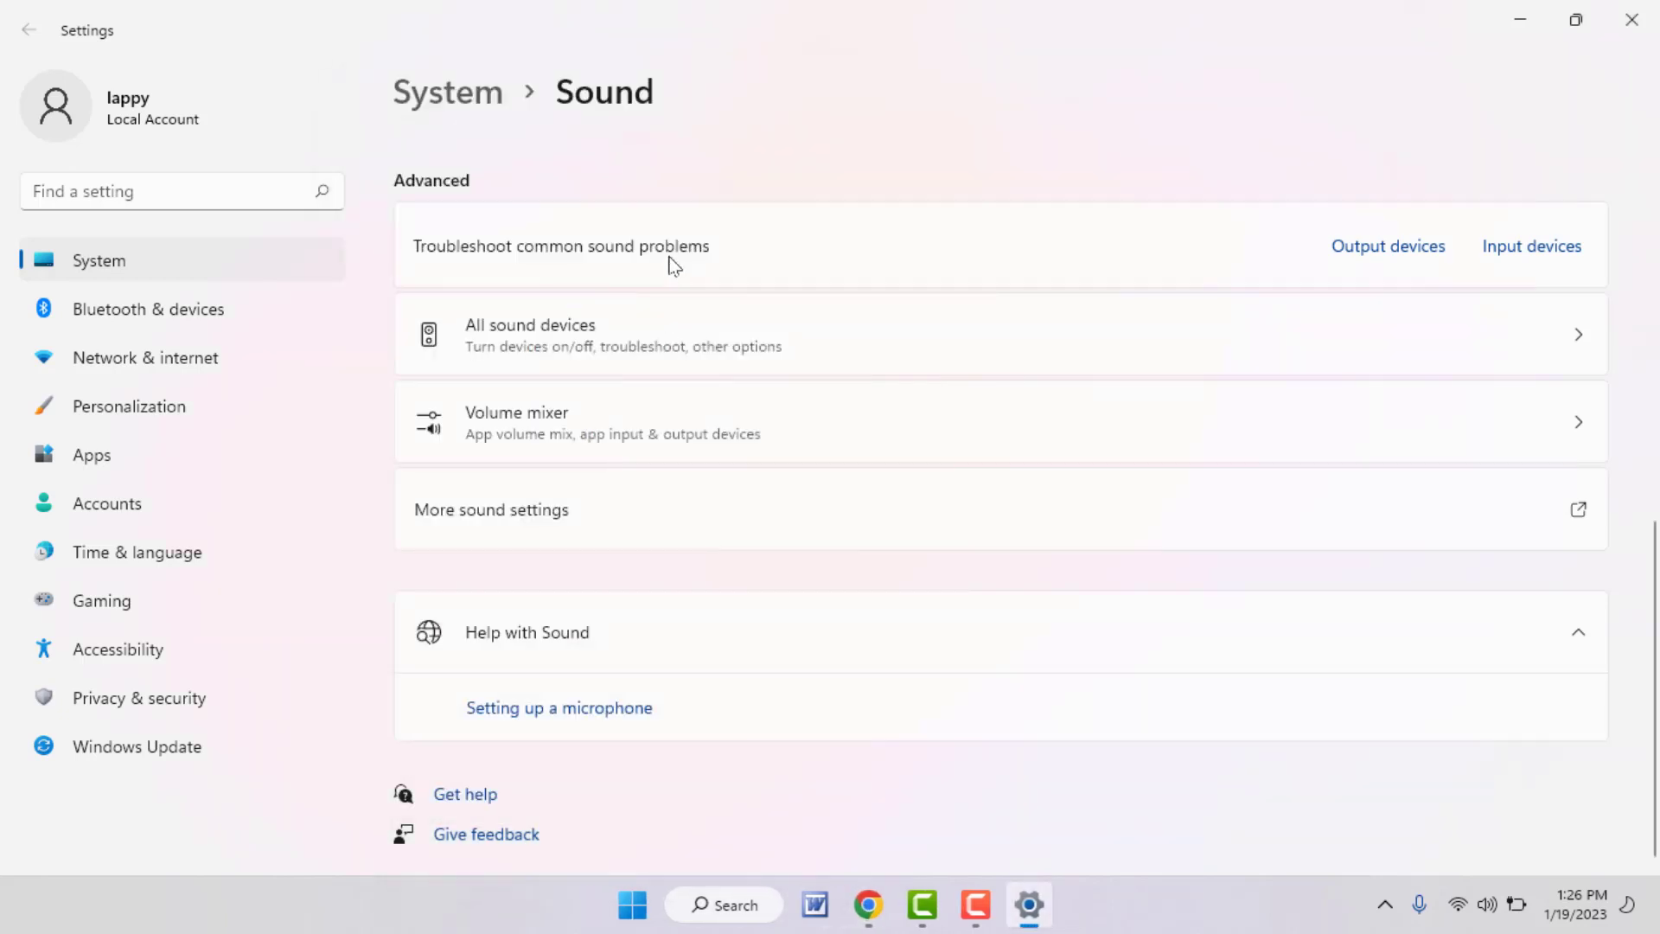
left_click(1632, 19)
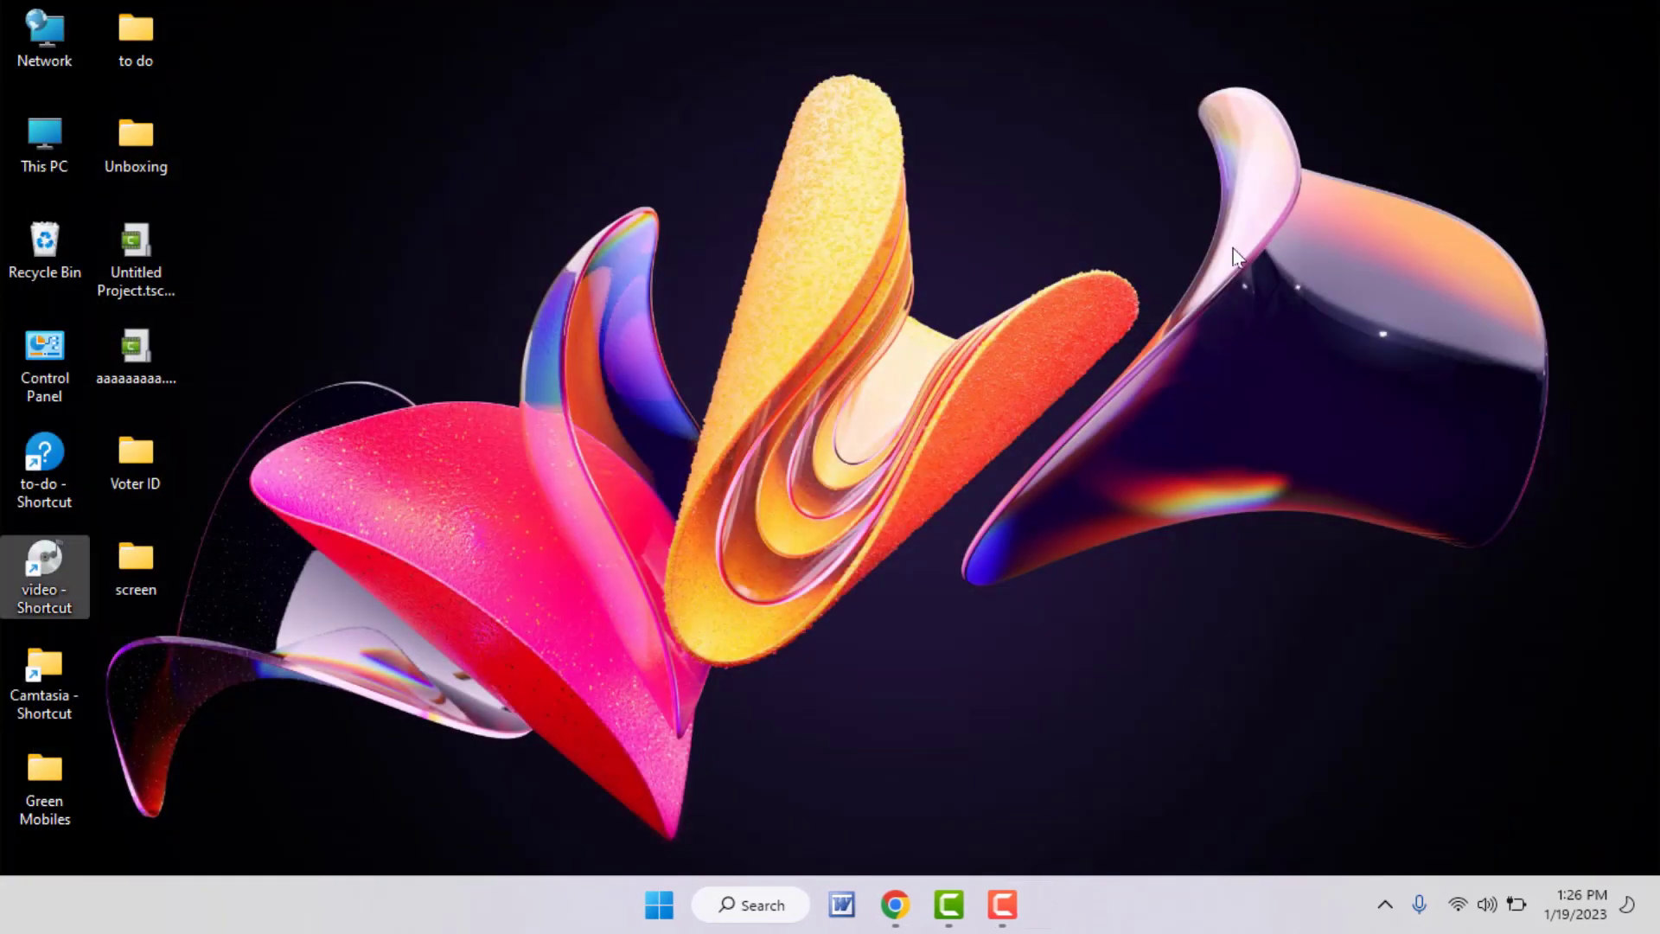
- Try to uninstall the Realtek High Definition Audio device under Sound, video and game controllers in Device Manager
key("super+x")
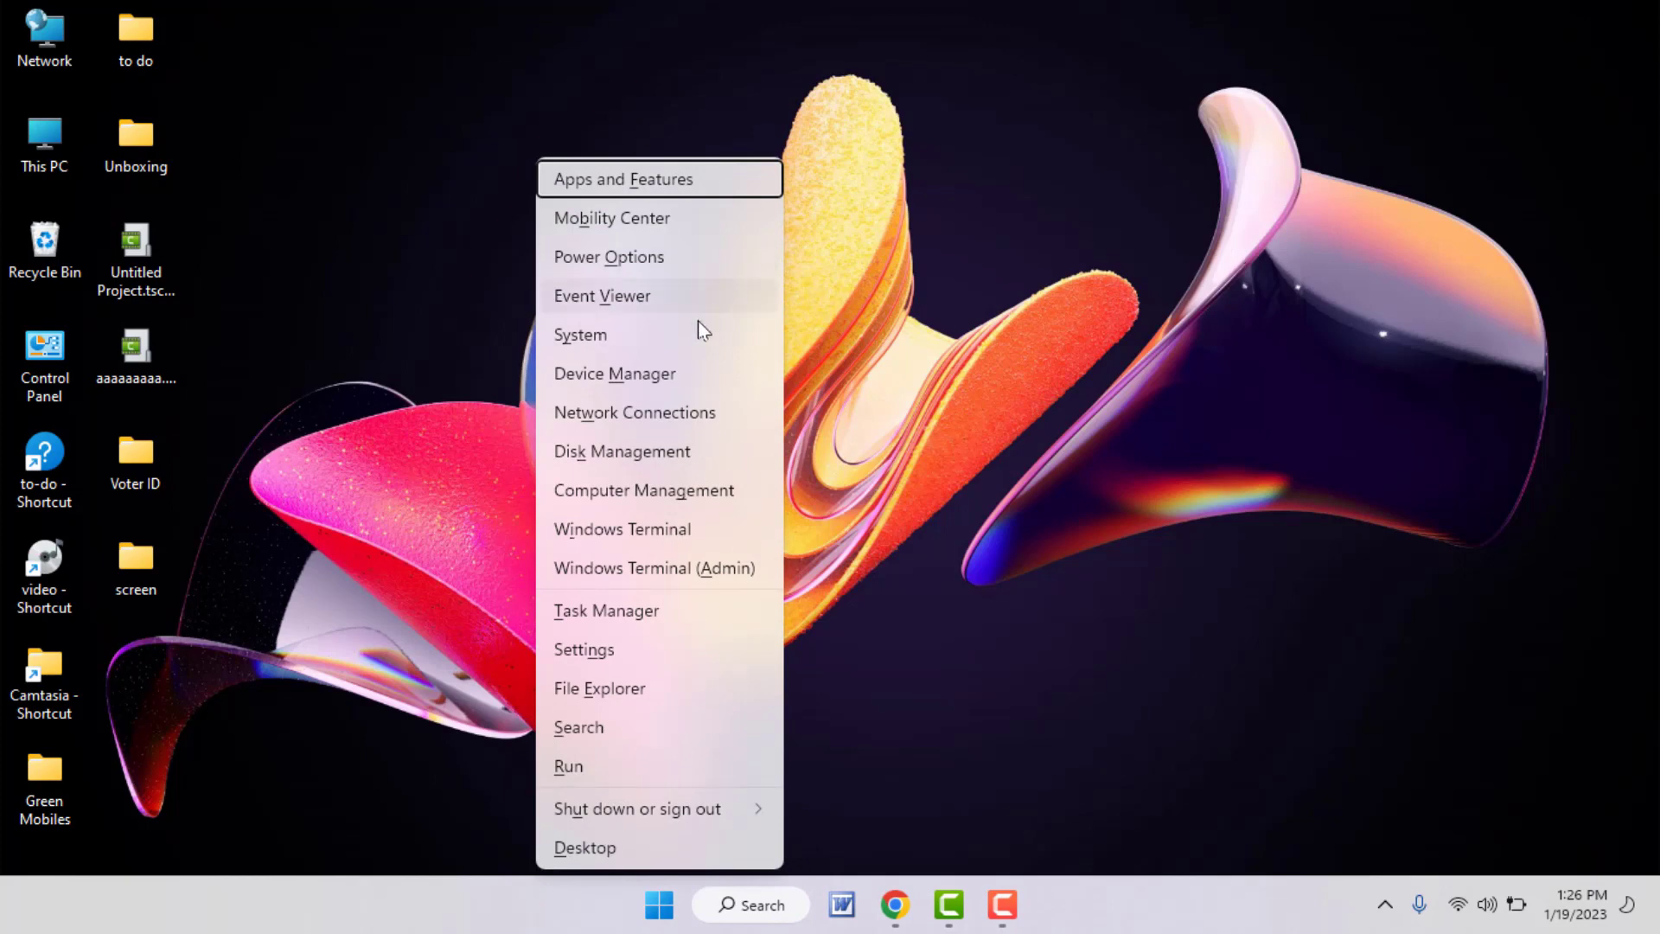
left_click(661, 374)
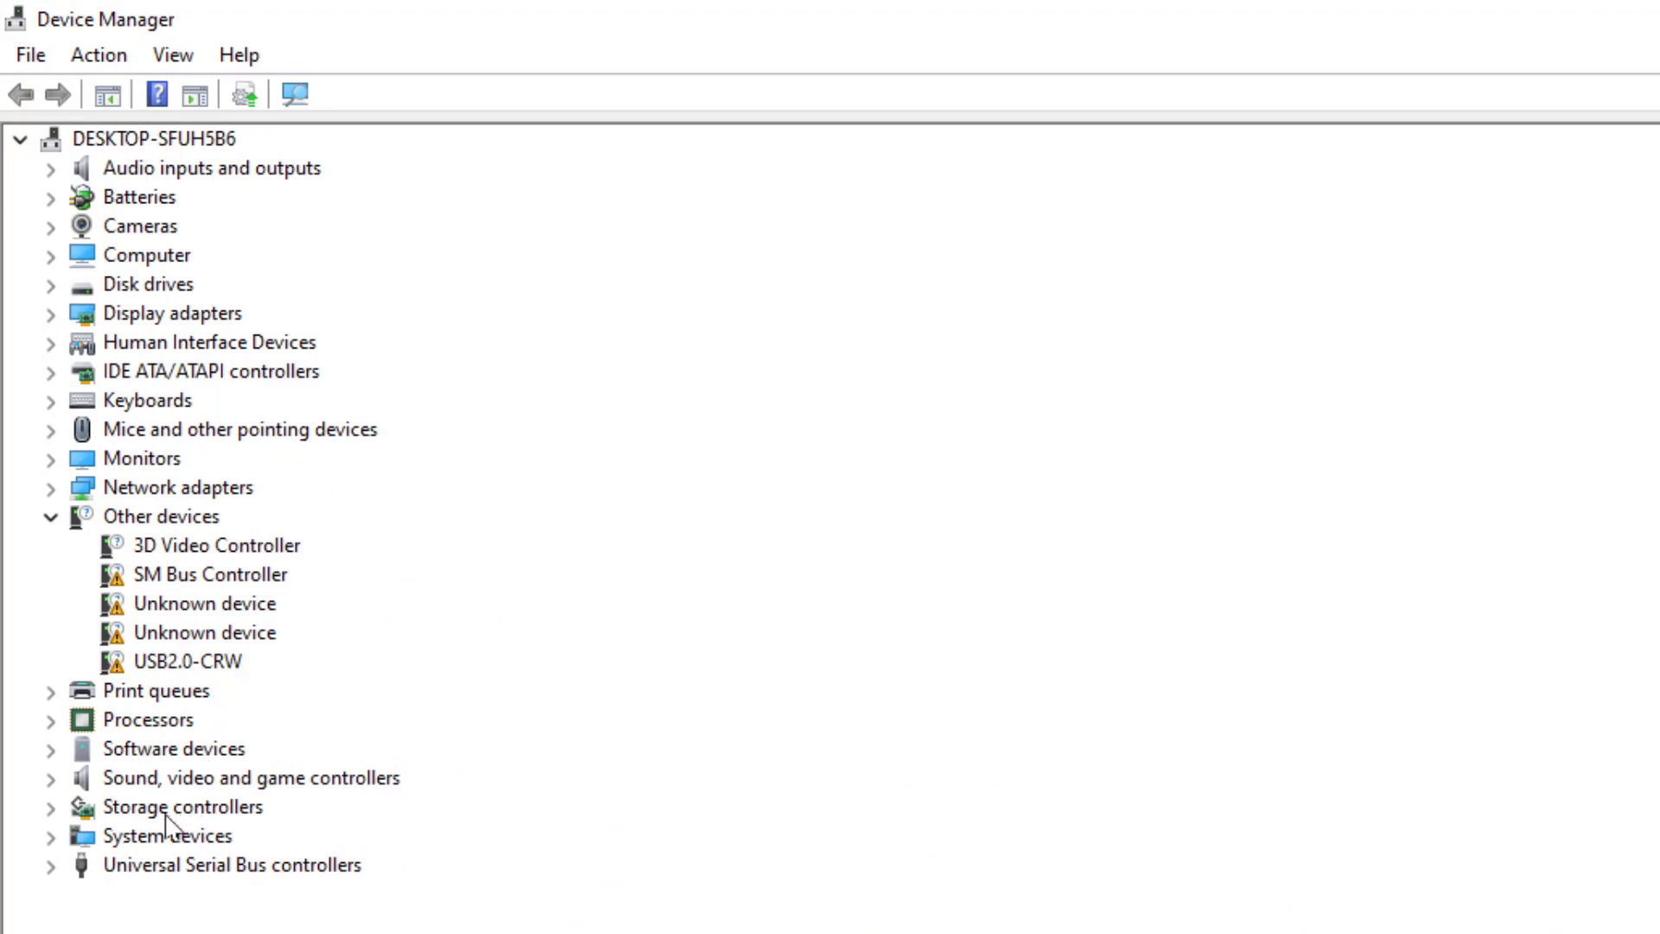
left_click(49, 779)
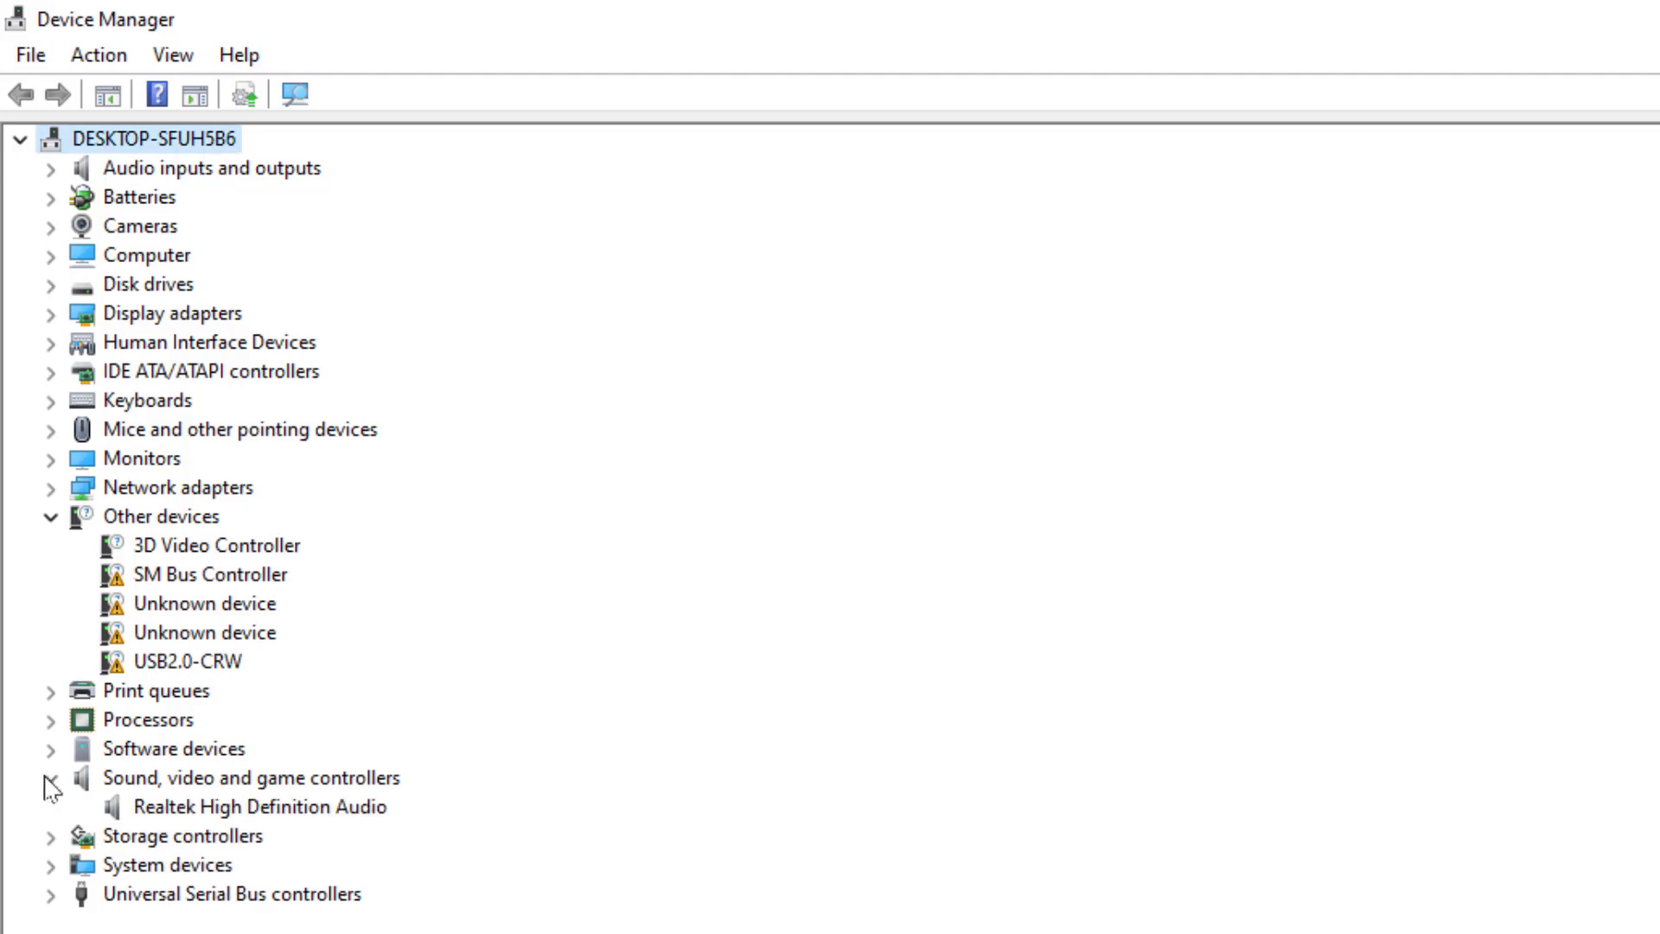
right_click(257, 809)
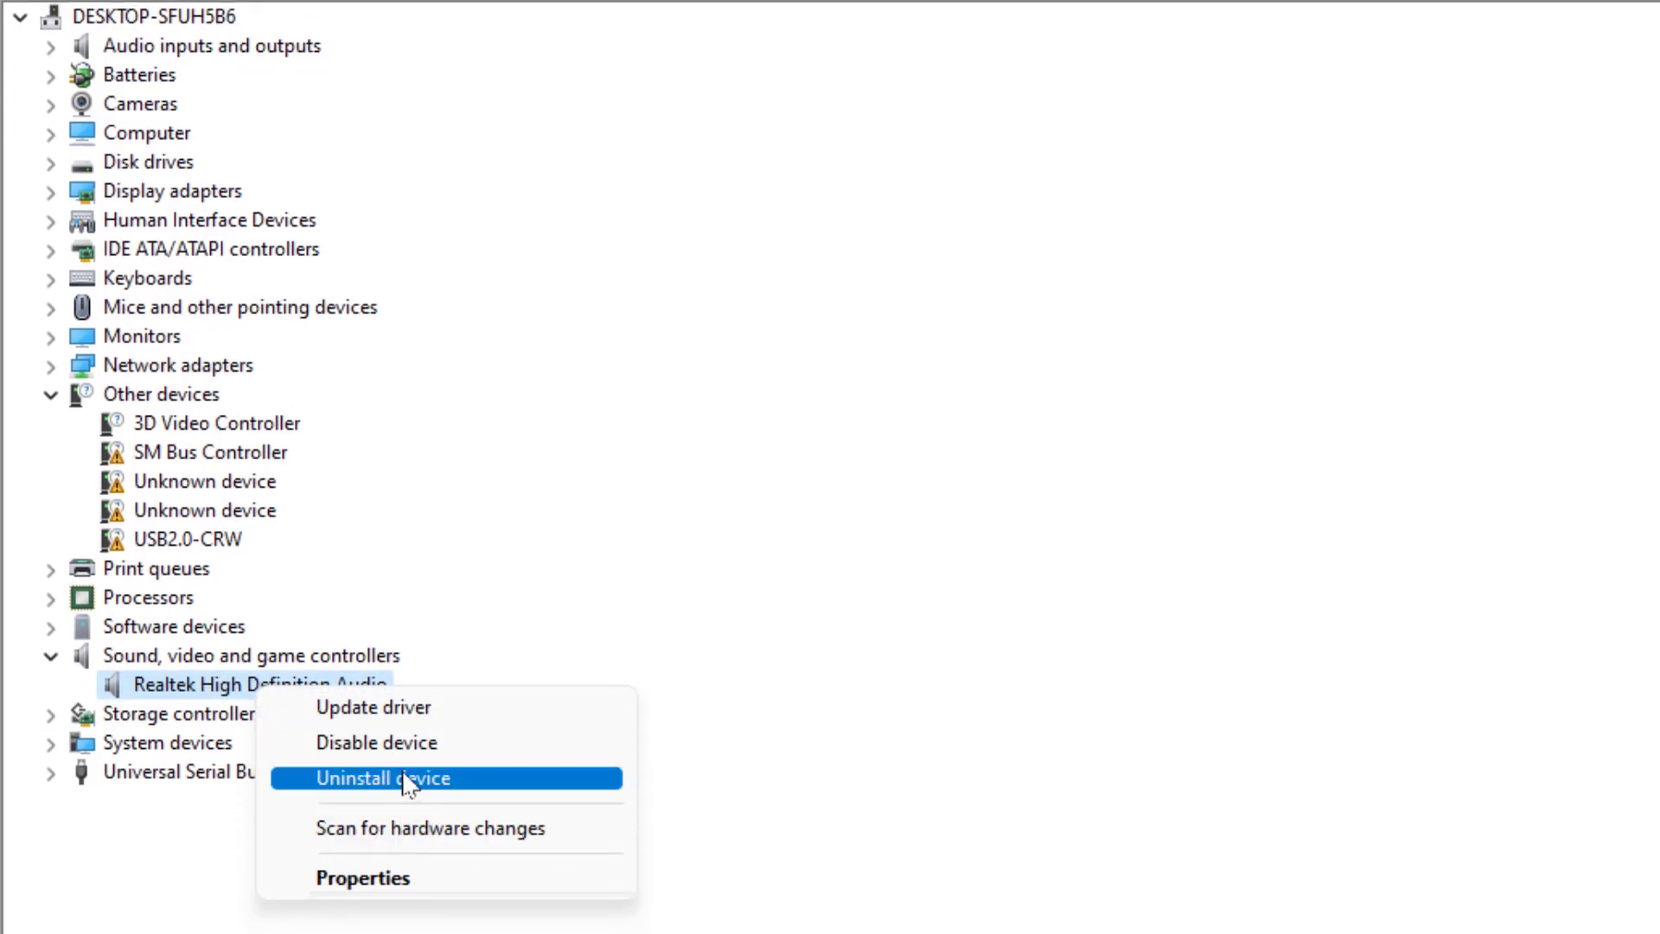
left_click(443, 784)
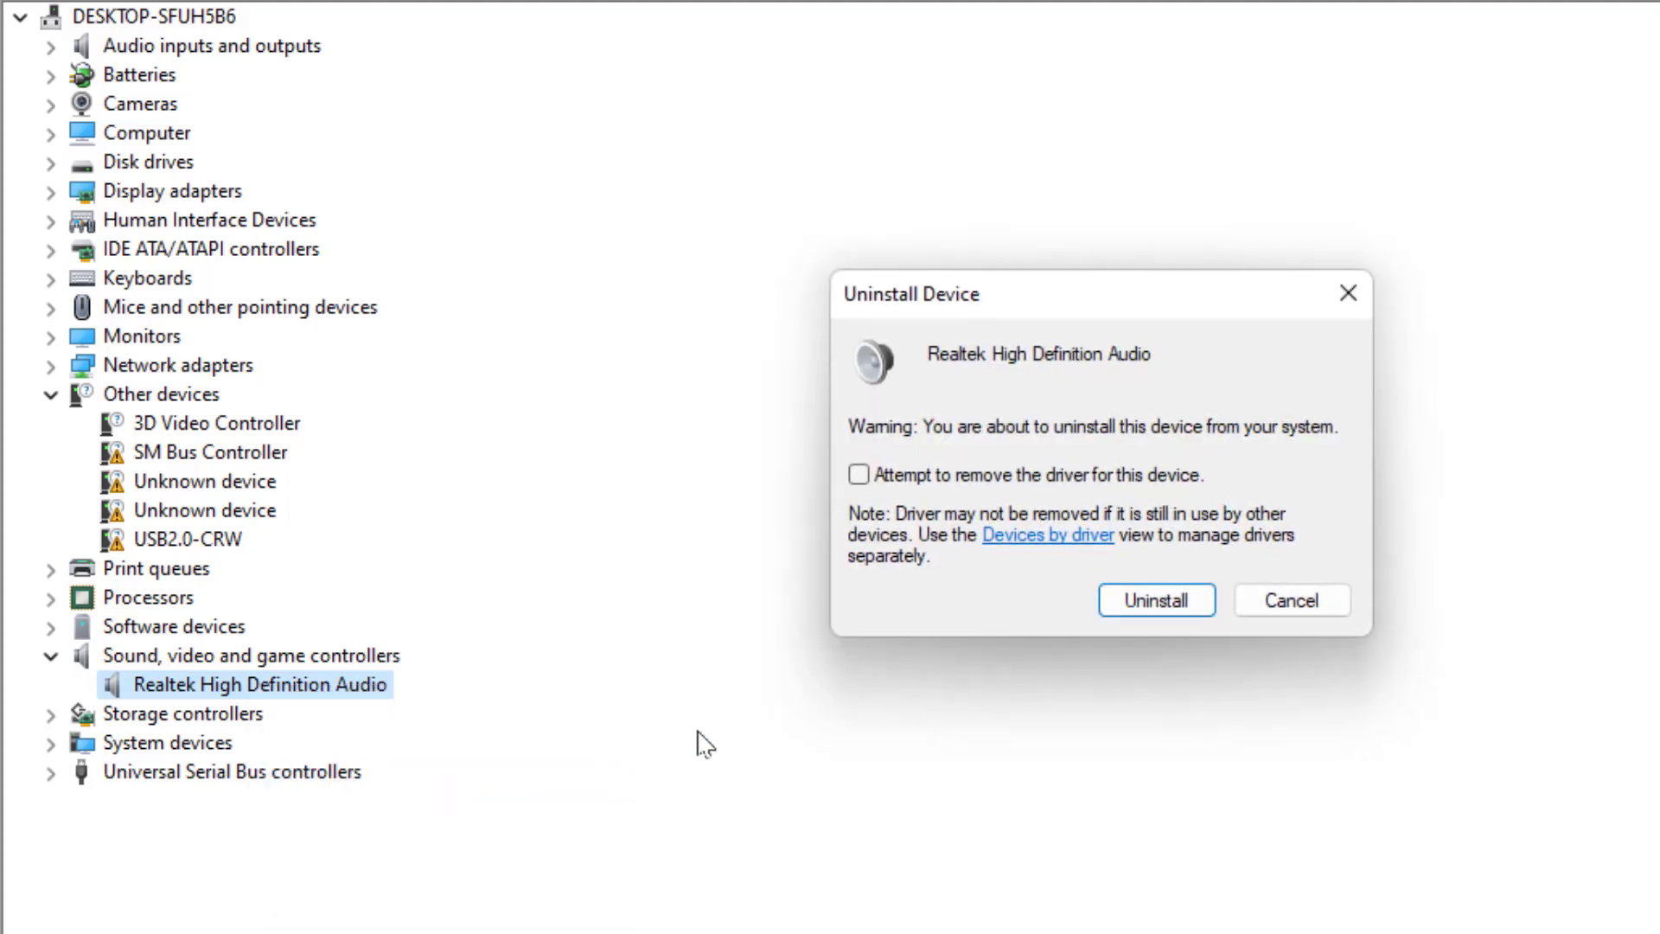
left_click(1174, 599)
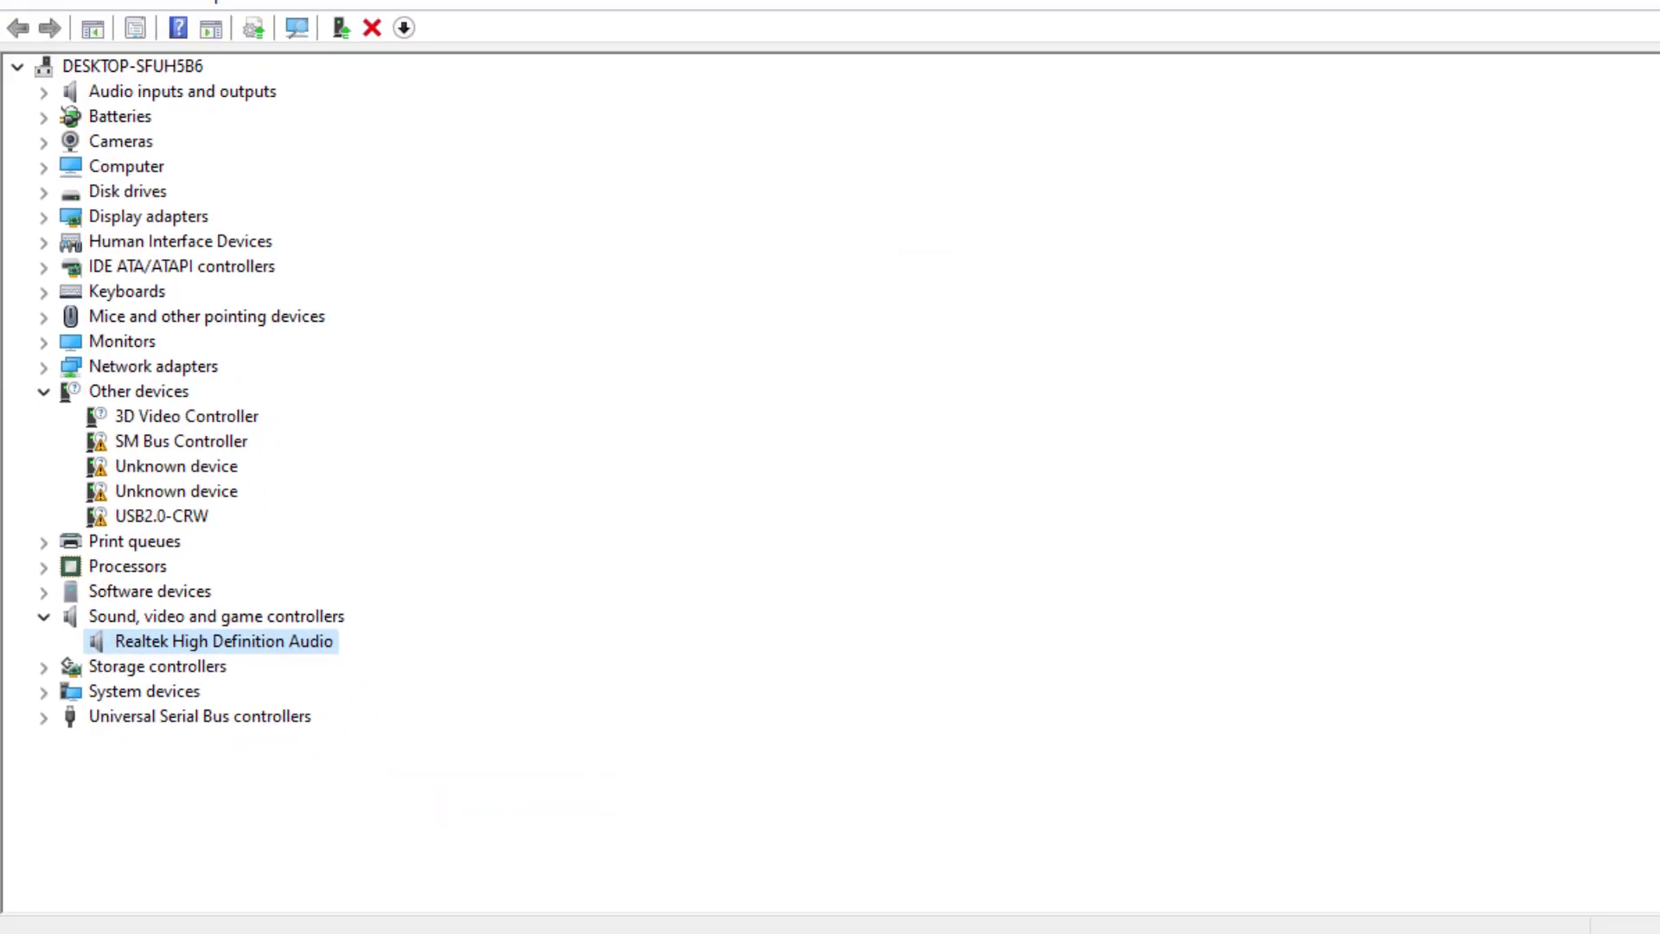
- Scan the computer for hardware changes and close Device Manager
left_click(85, 45)
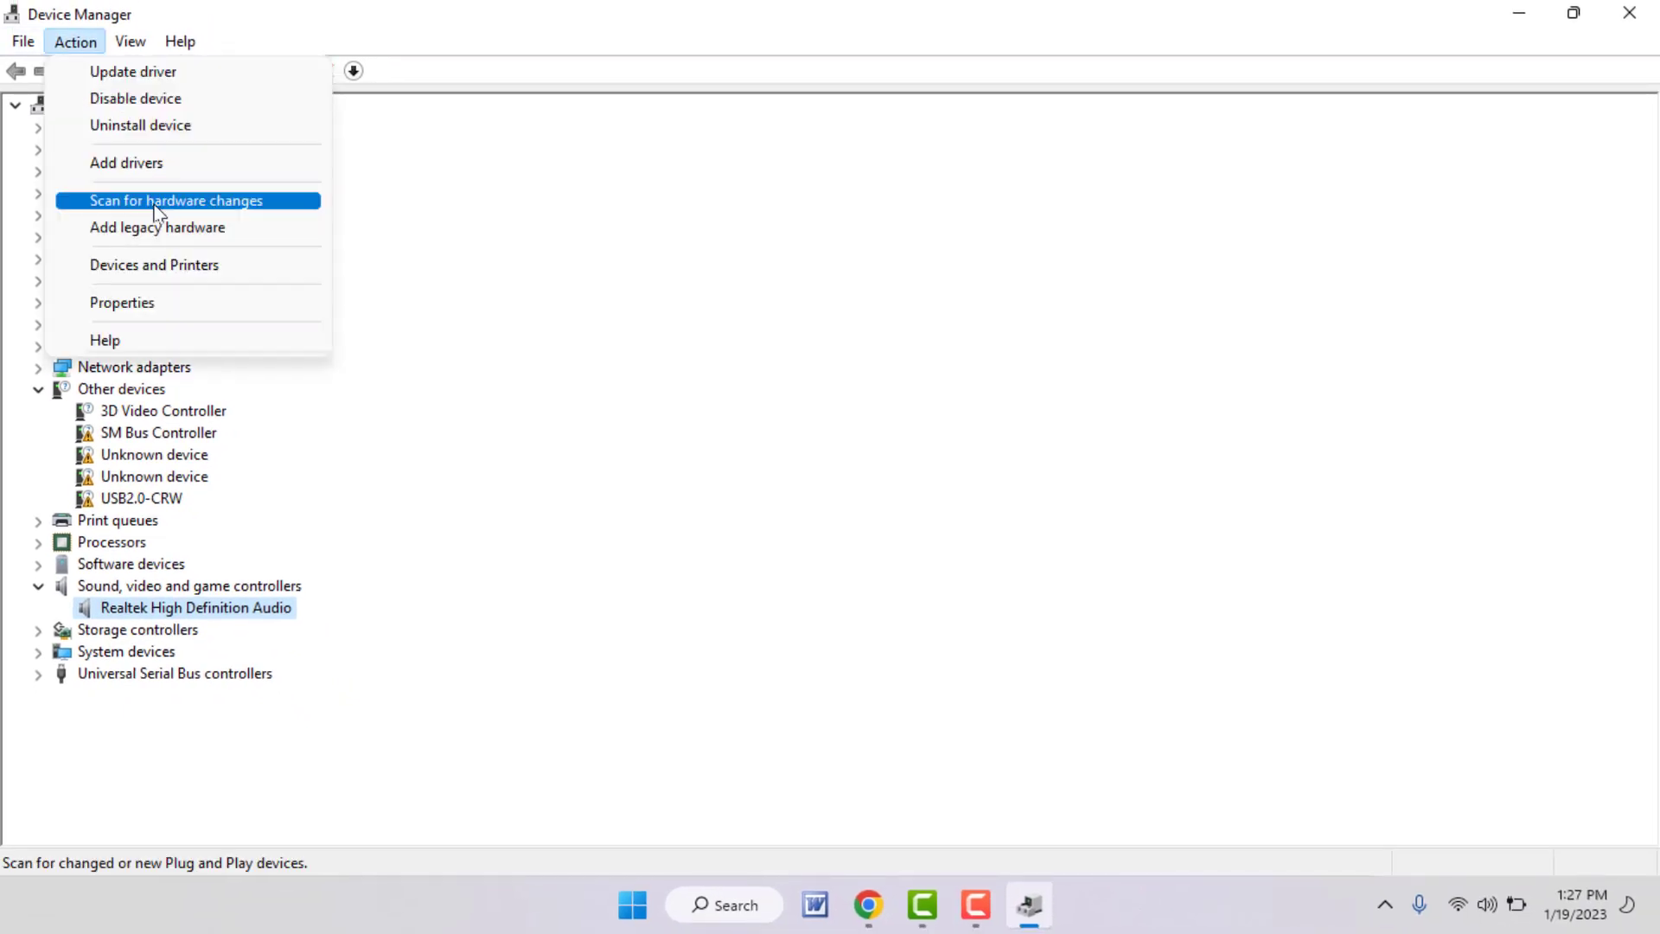
left_click(267, 209)
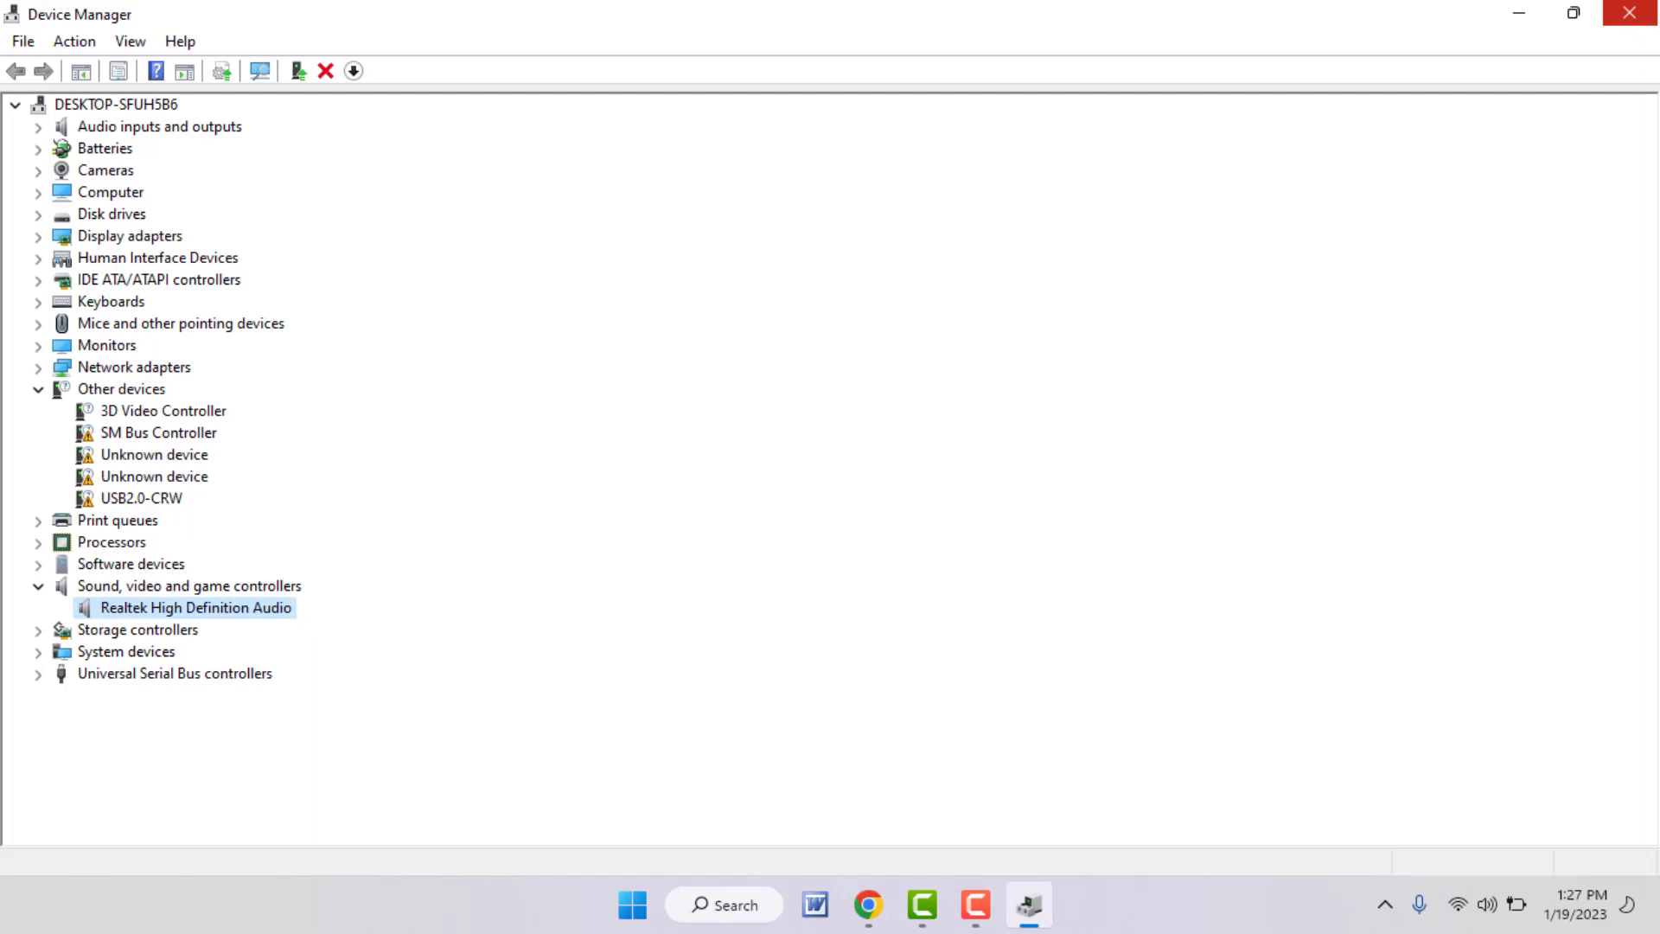
left_click(1630, 12)
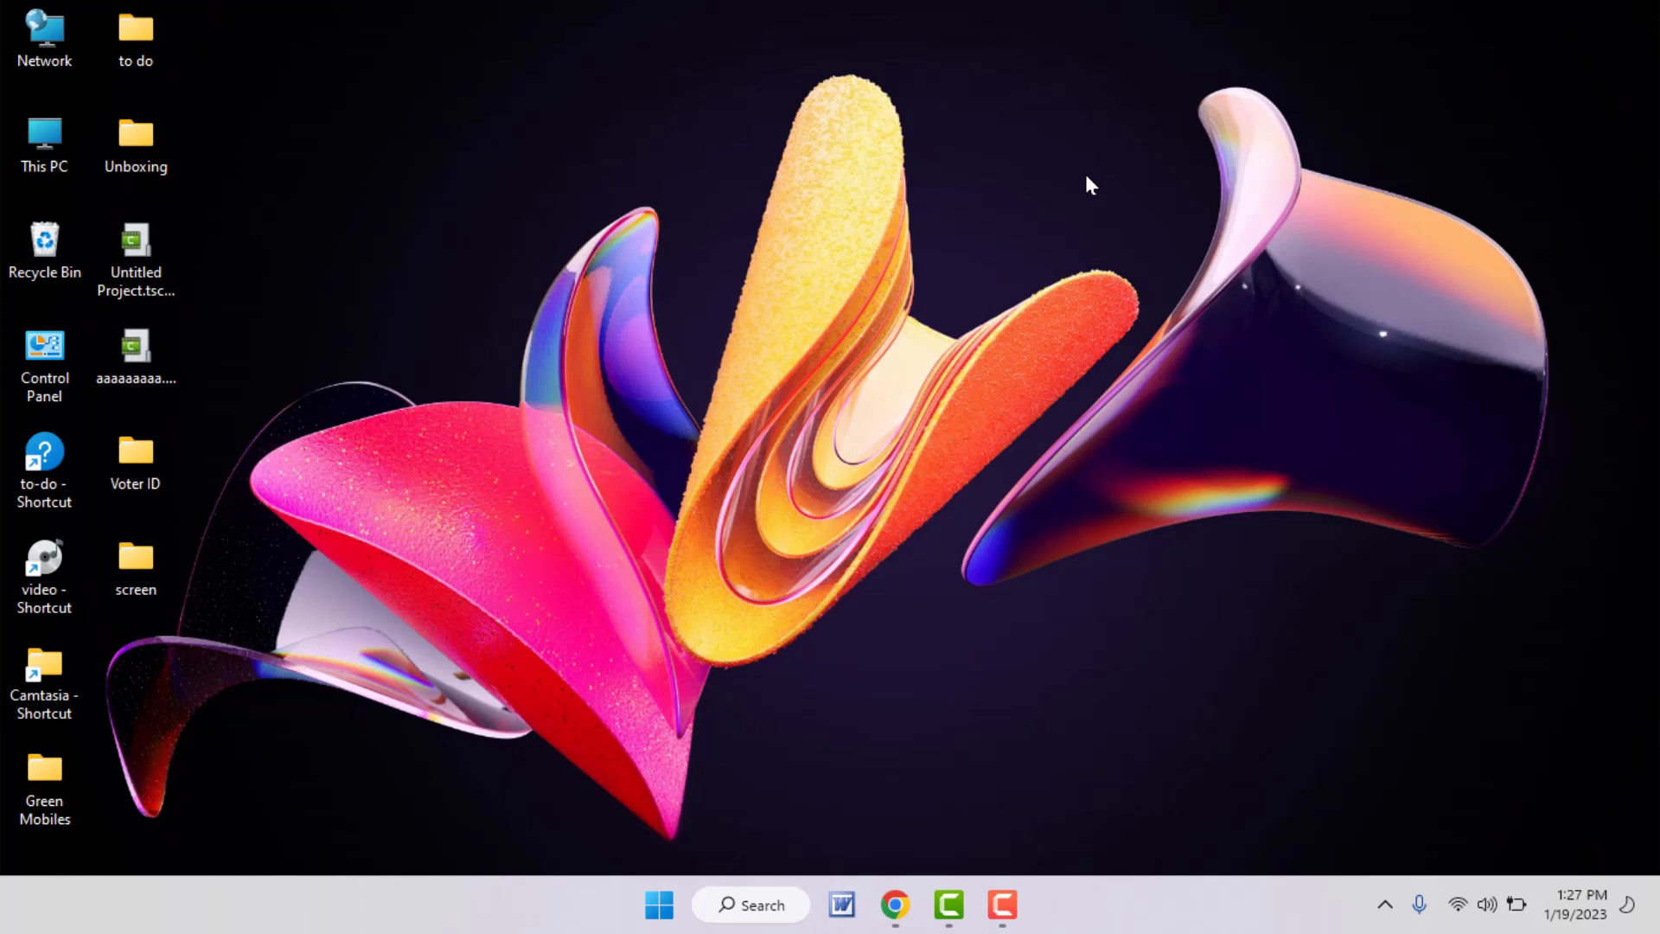
- Search Windows for "services" and open the Services app
key("super")
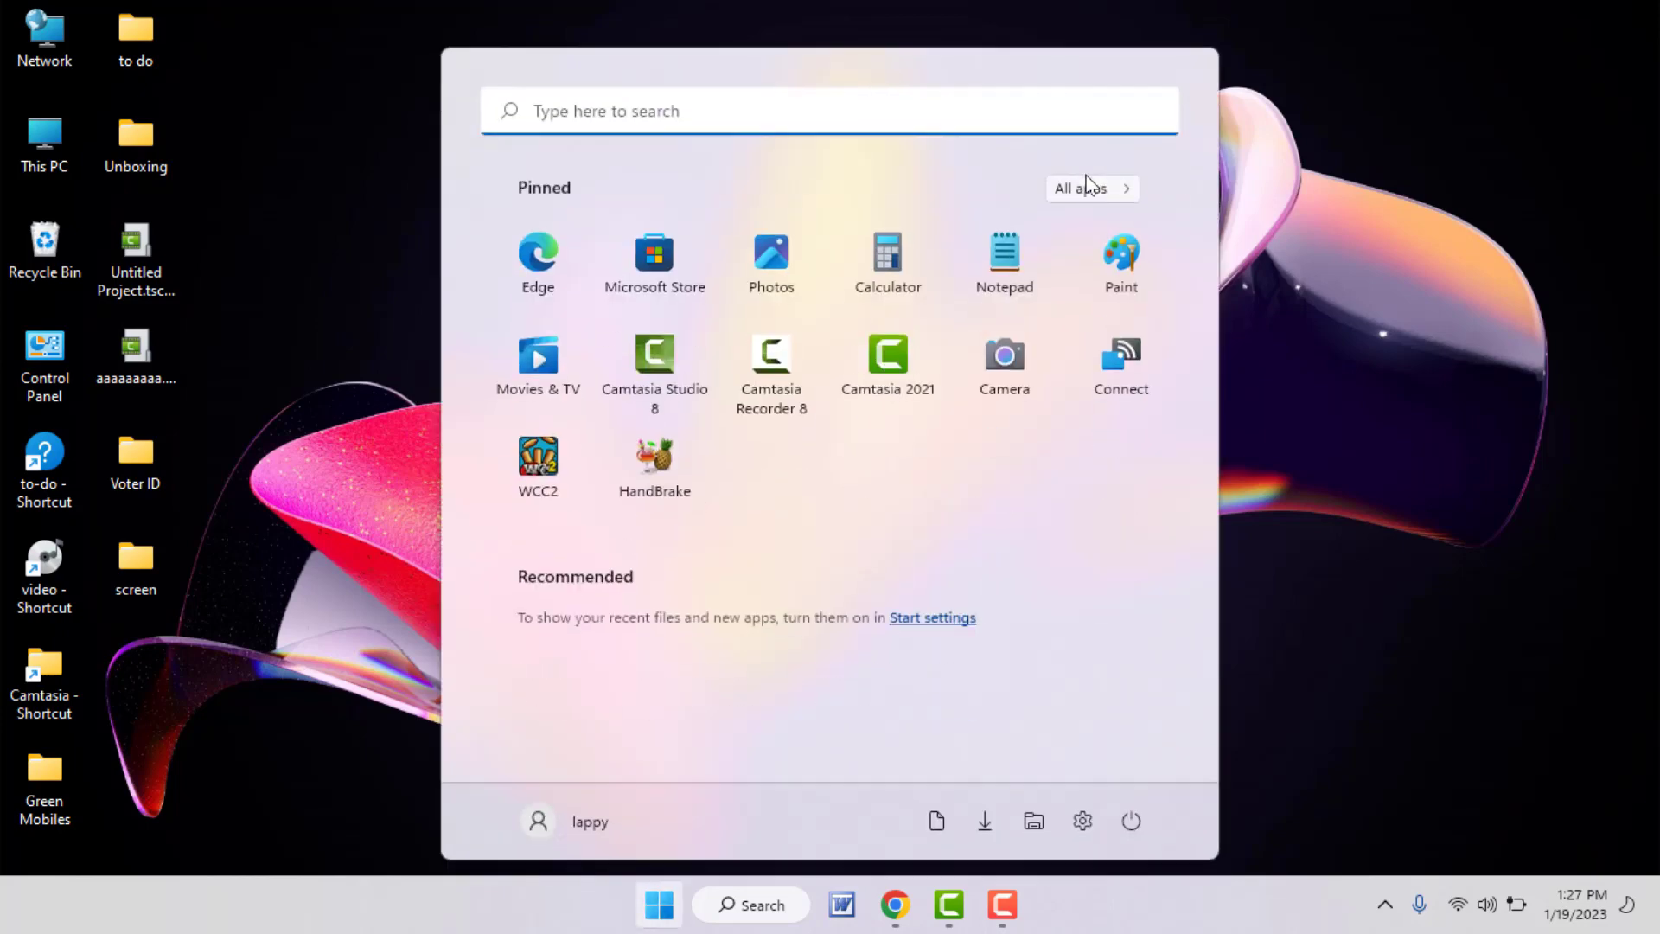
type("ser")
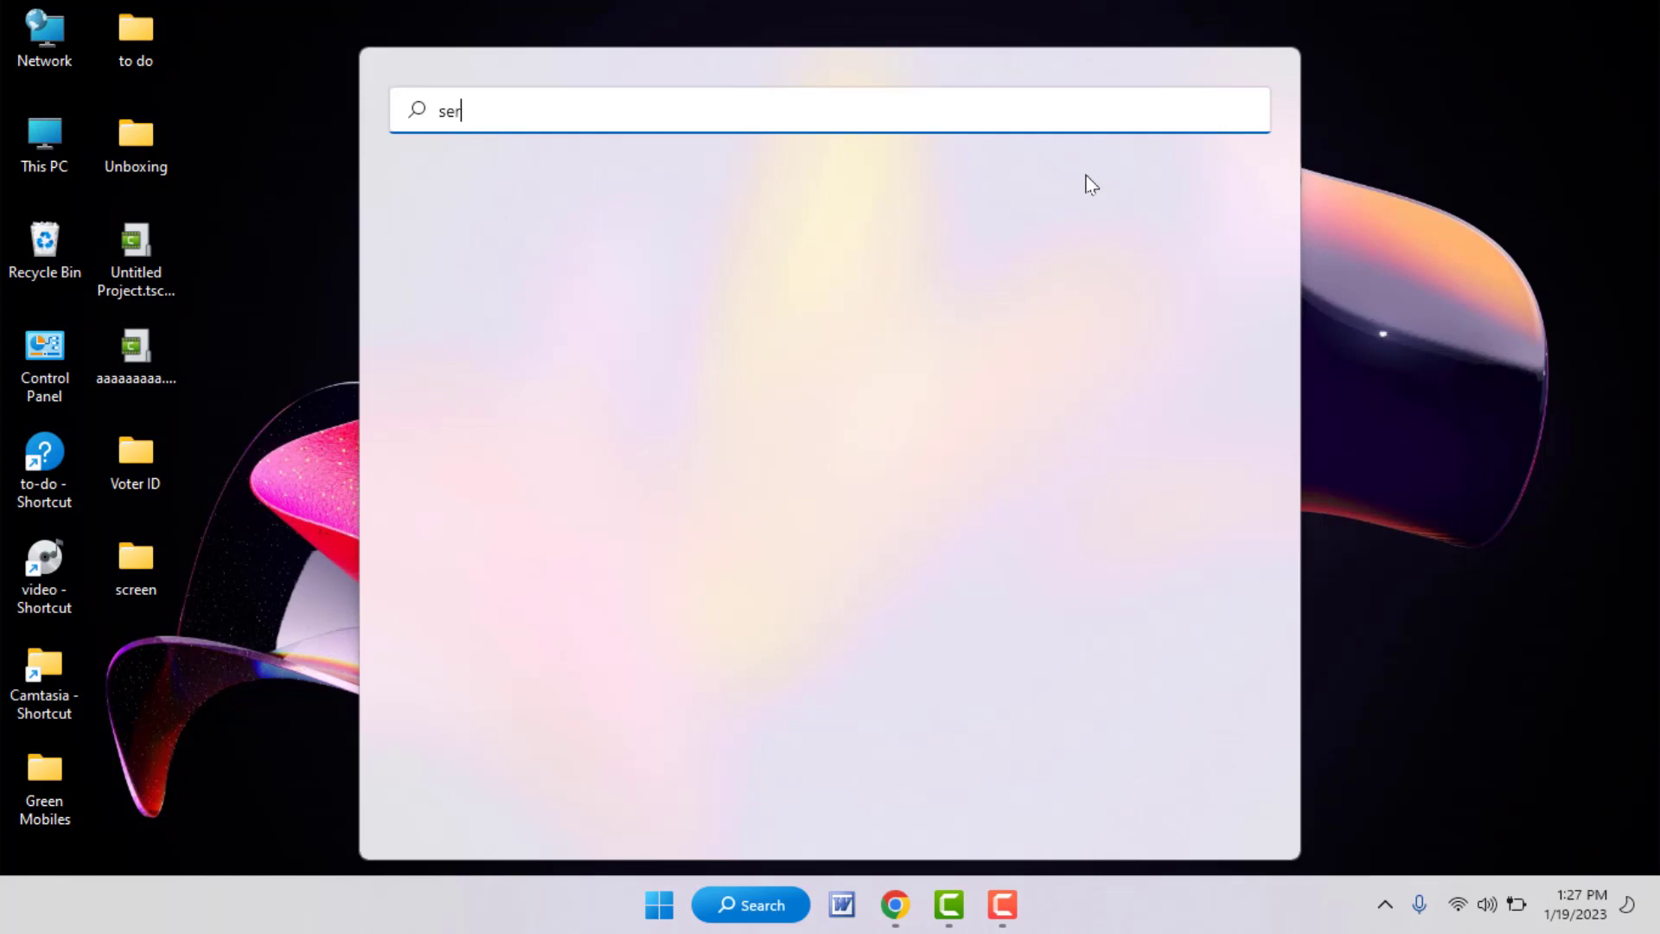
type("vices")
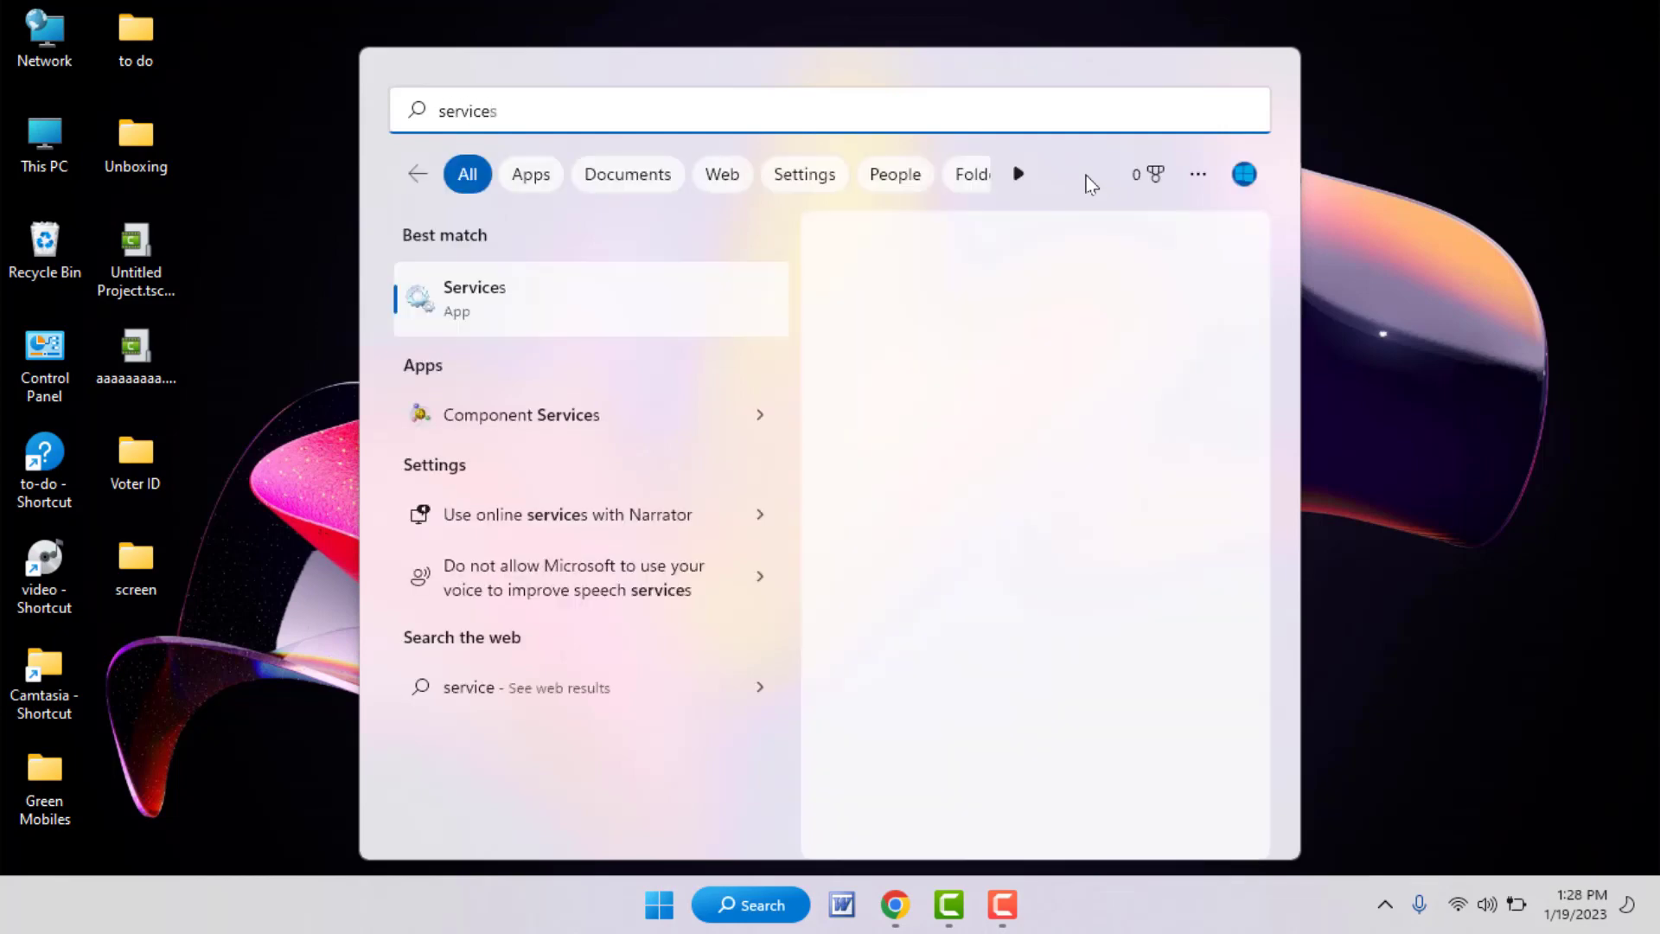
key("Return")
- Find the Windows Audio service in the list and bring up its available actions
left_click(547, 489)
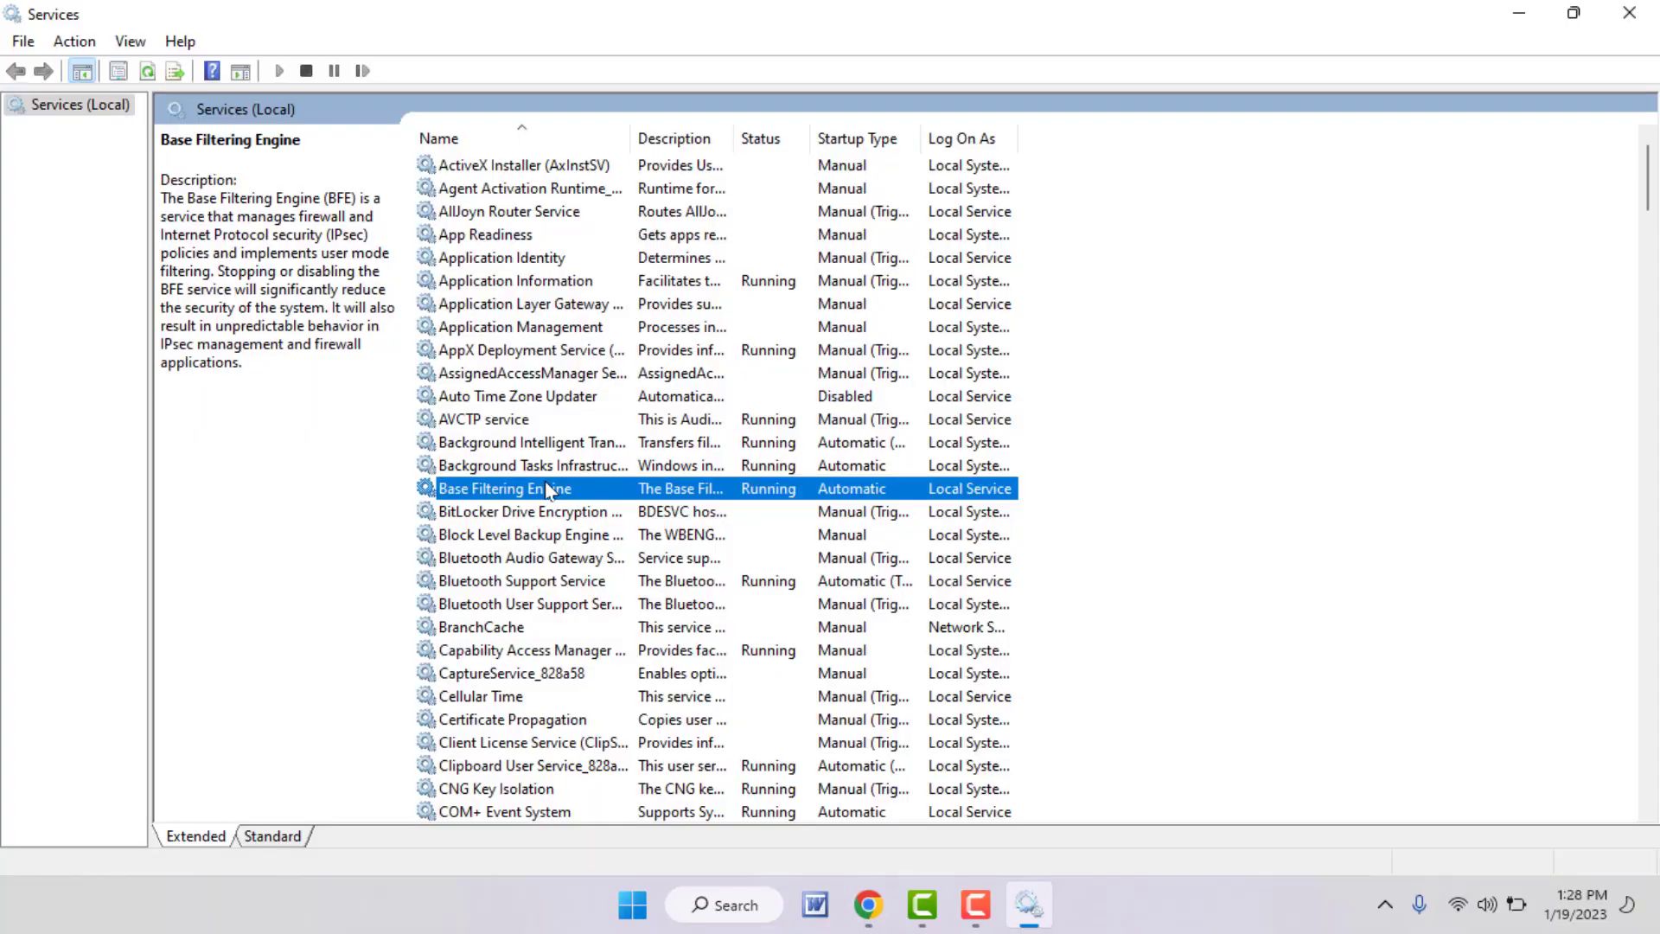
key("w")
key("w")
key("w")
key("w")
key("w")
key("w")
key("w")
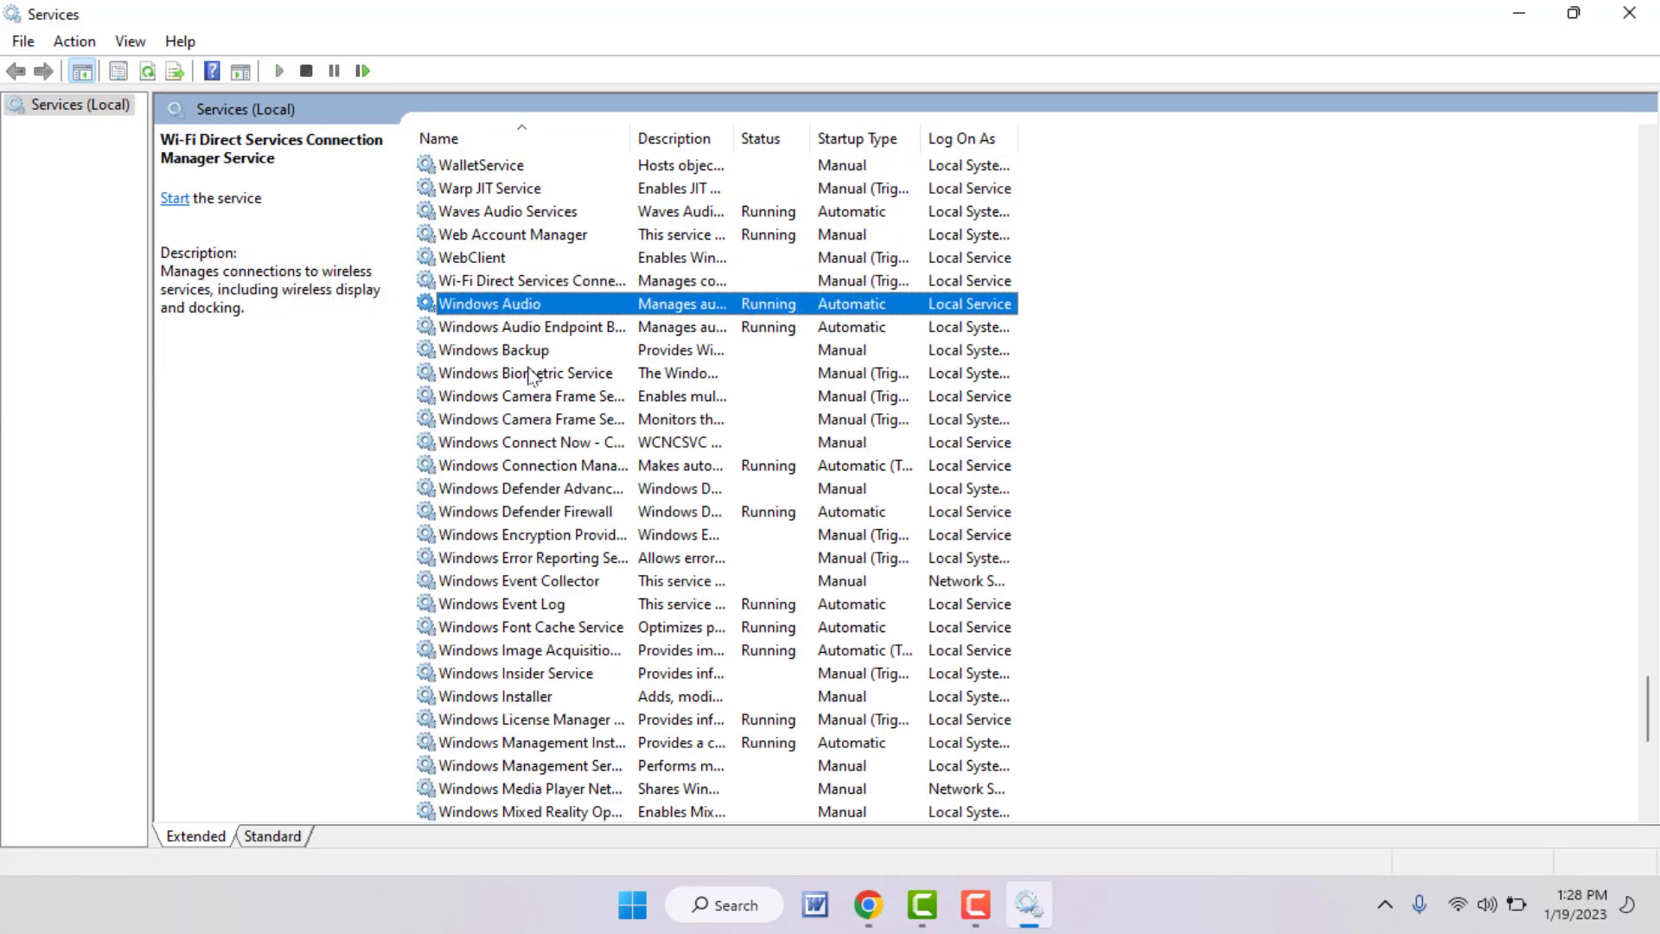
right_click(488, 307)
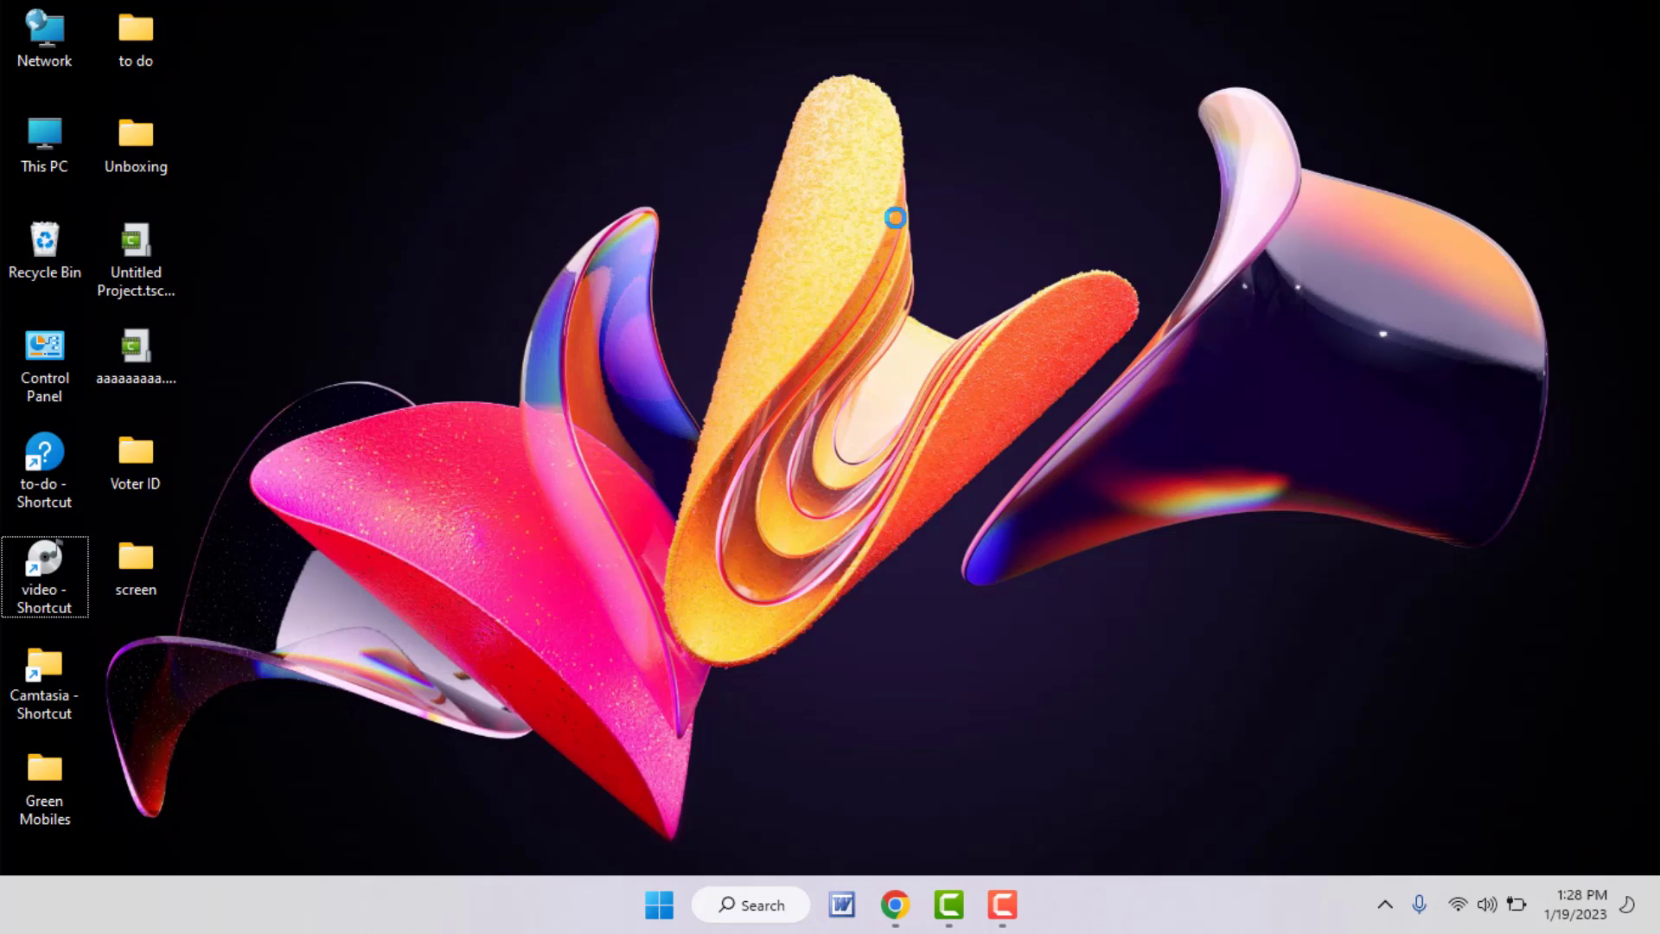
right_click(920, 261)
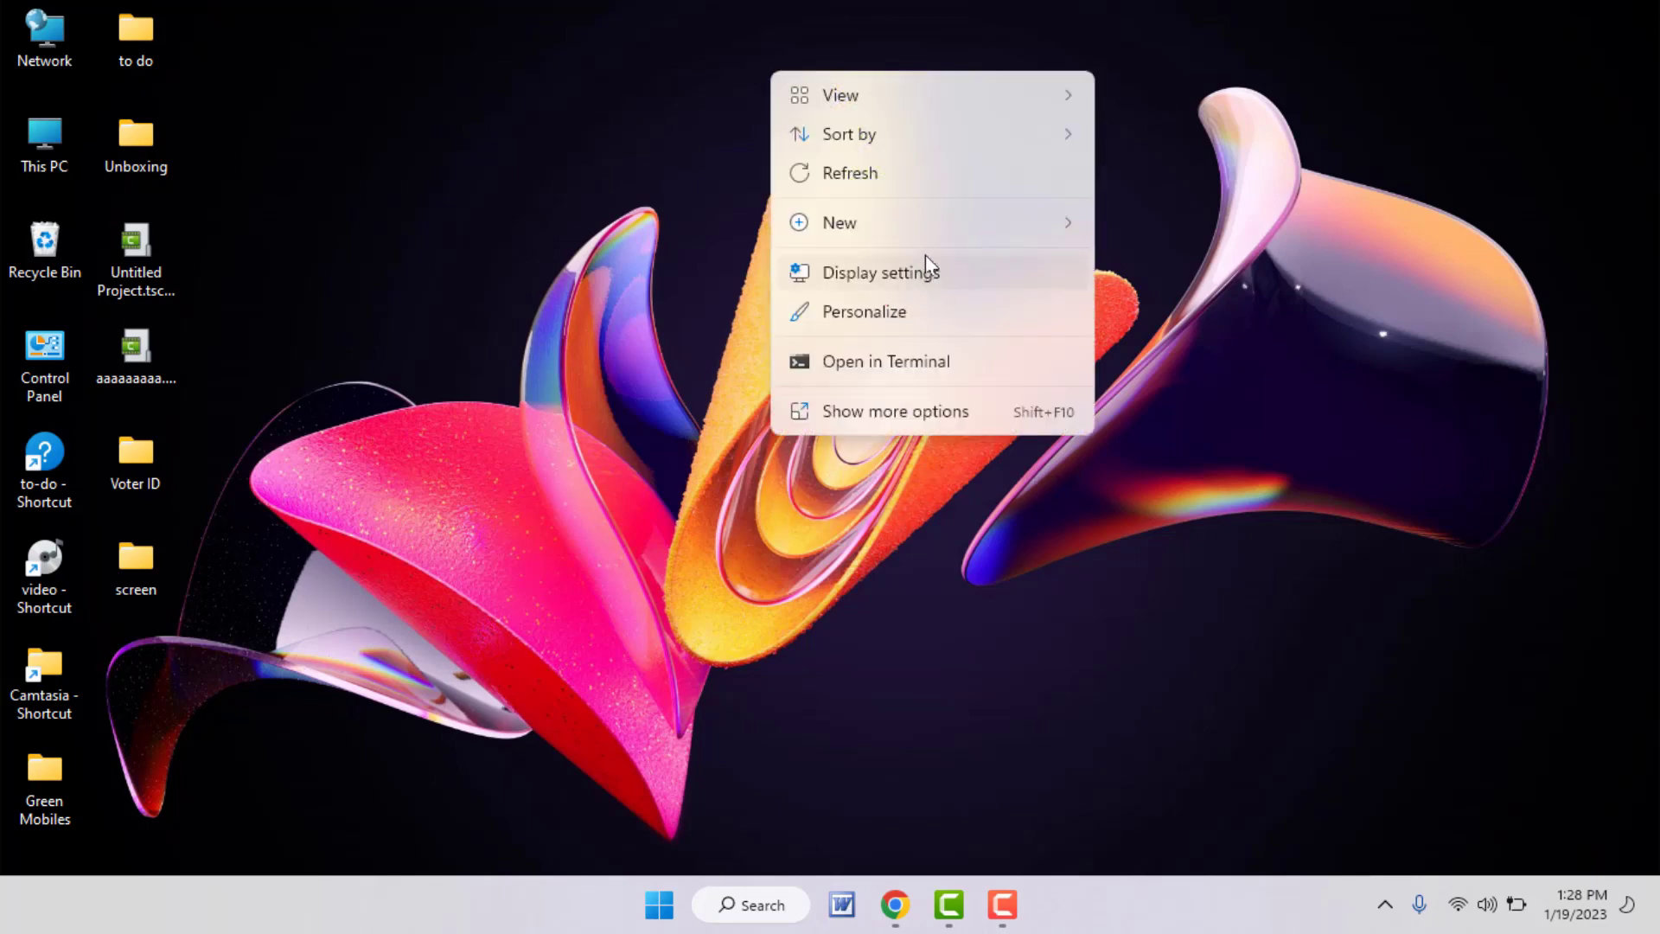
left_click(917, 181)
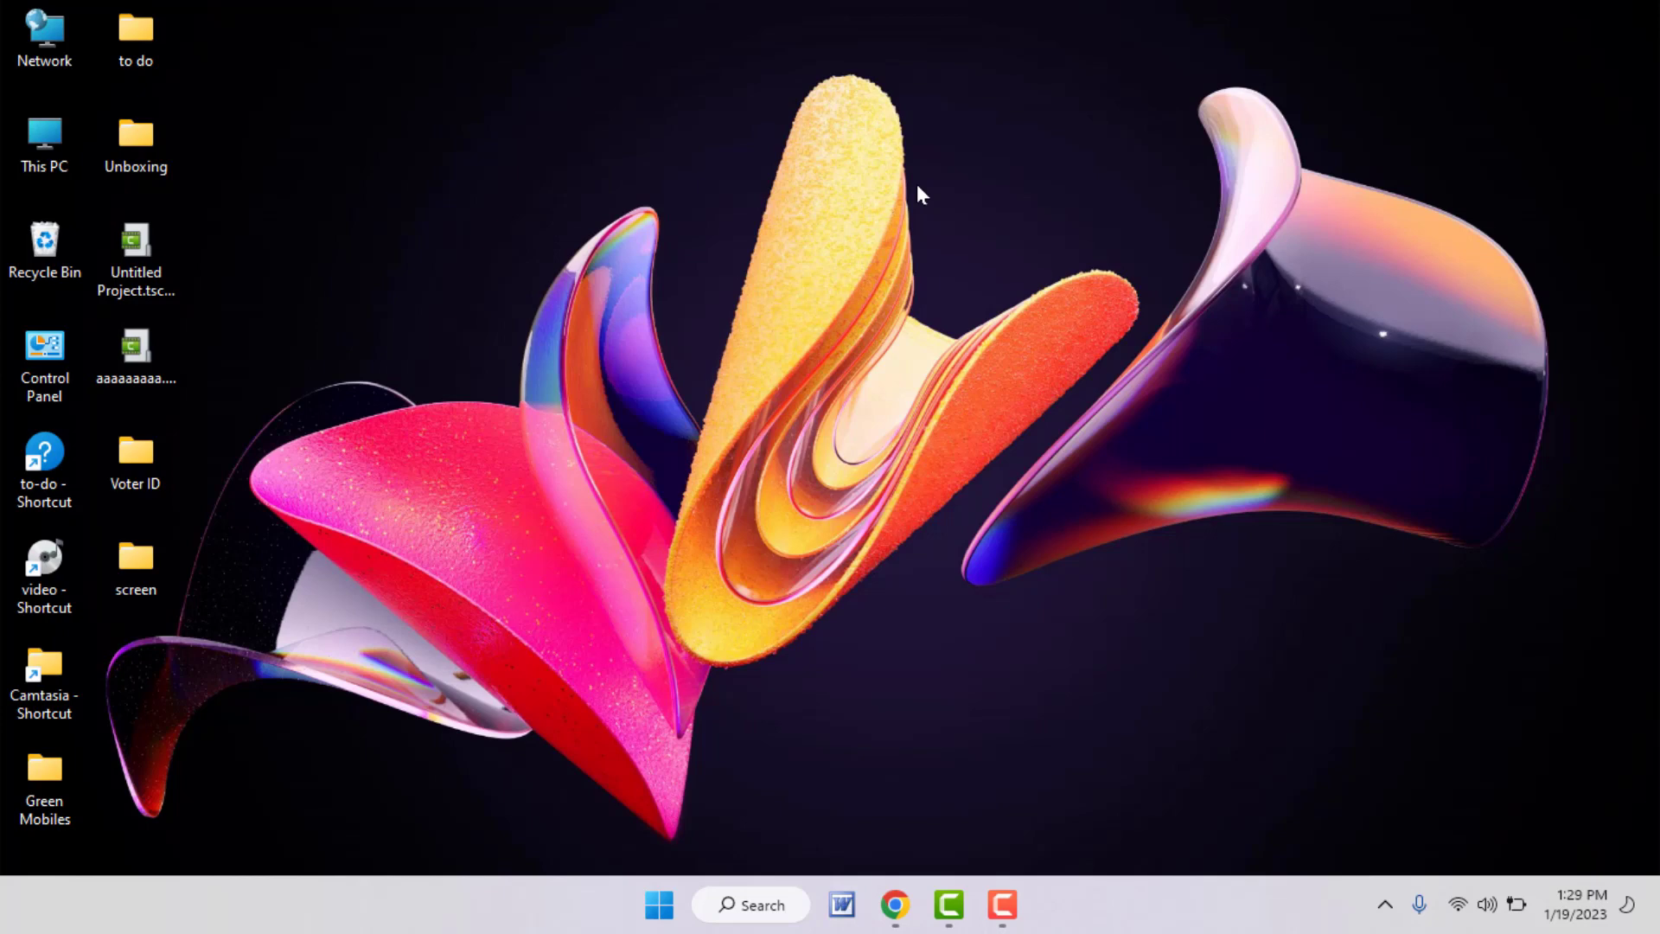
- Search Windows for "reset", open the Reset this PC system settings to view the recovery options, and close Settings
key("super+i")
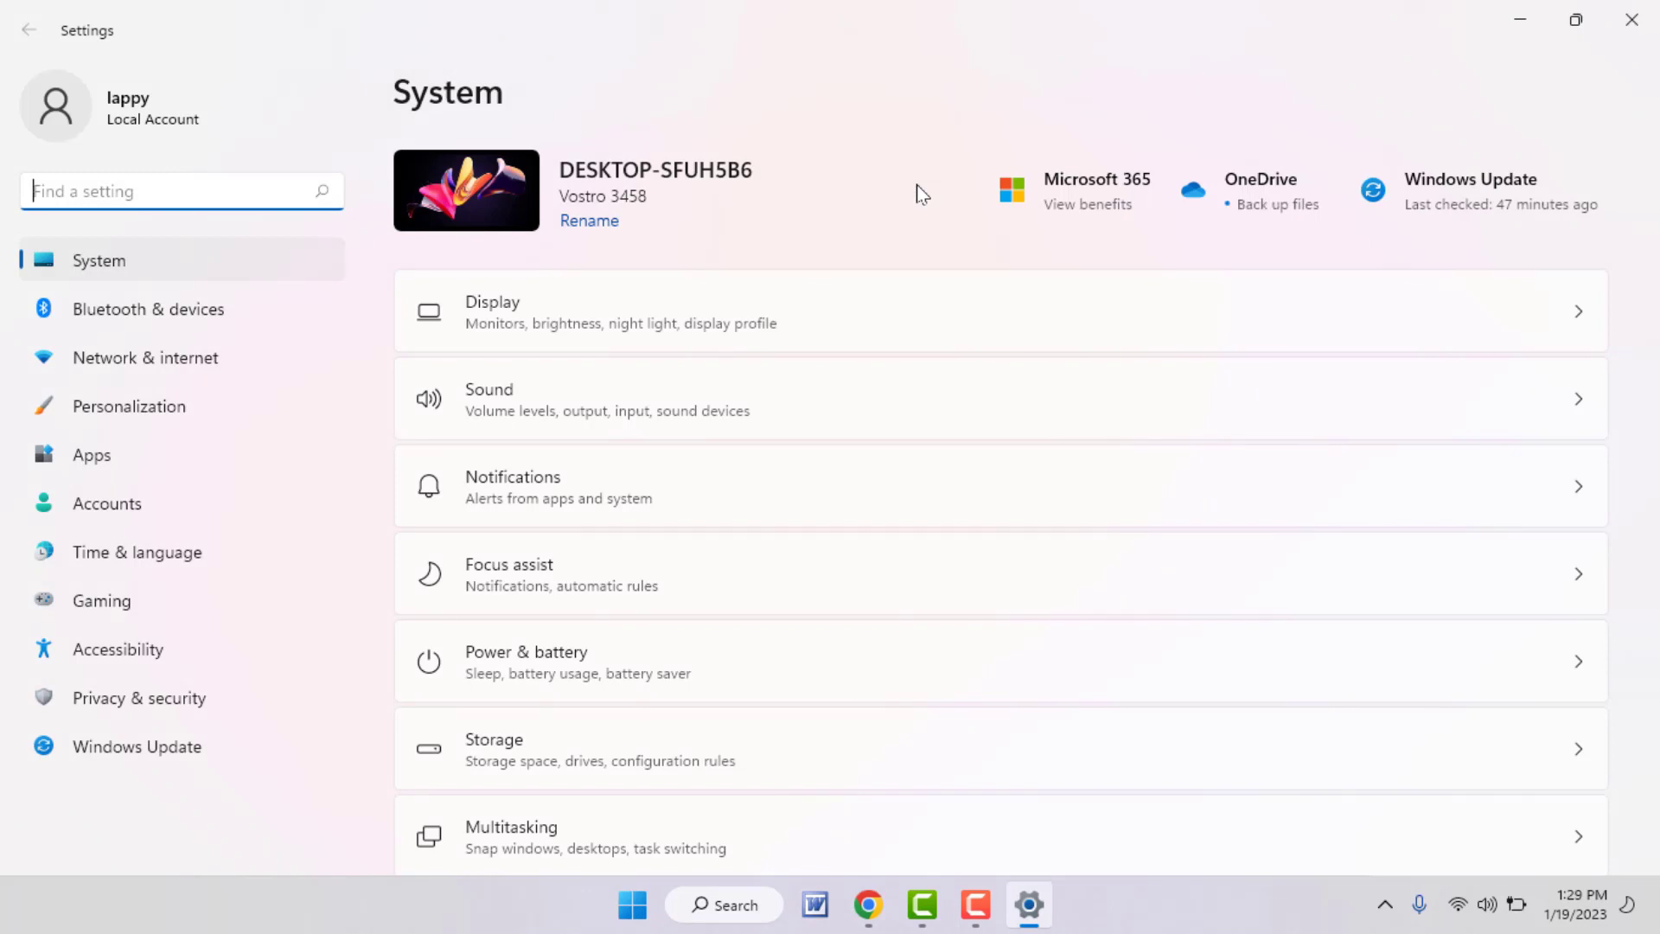
key("alt+F4")
key("super")
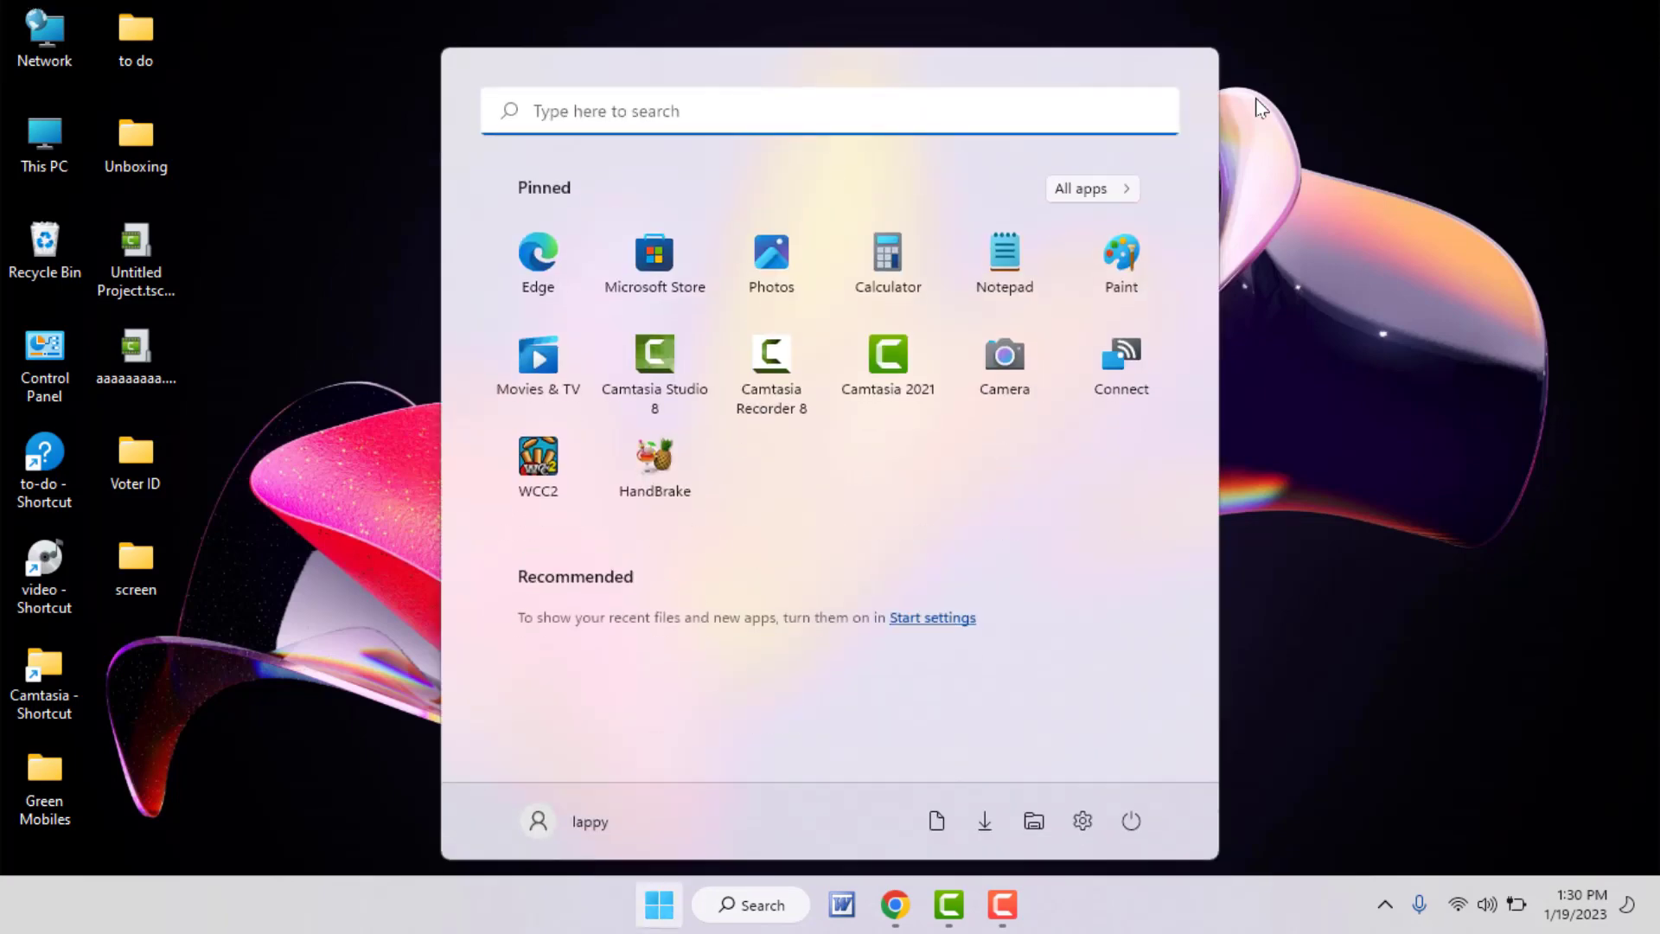
type("res")
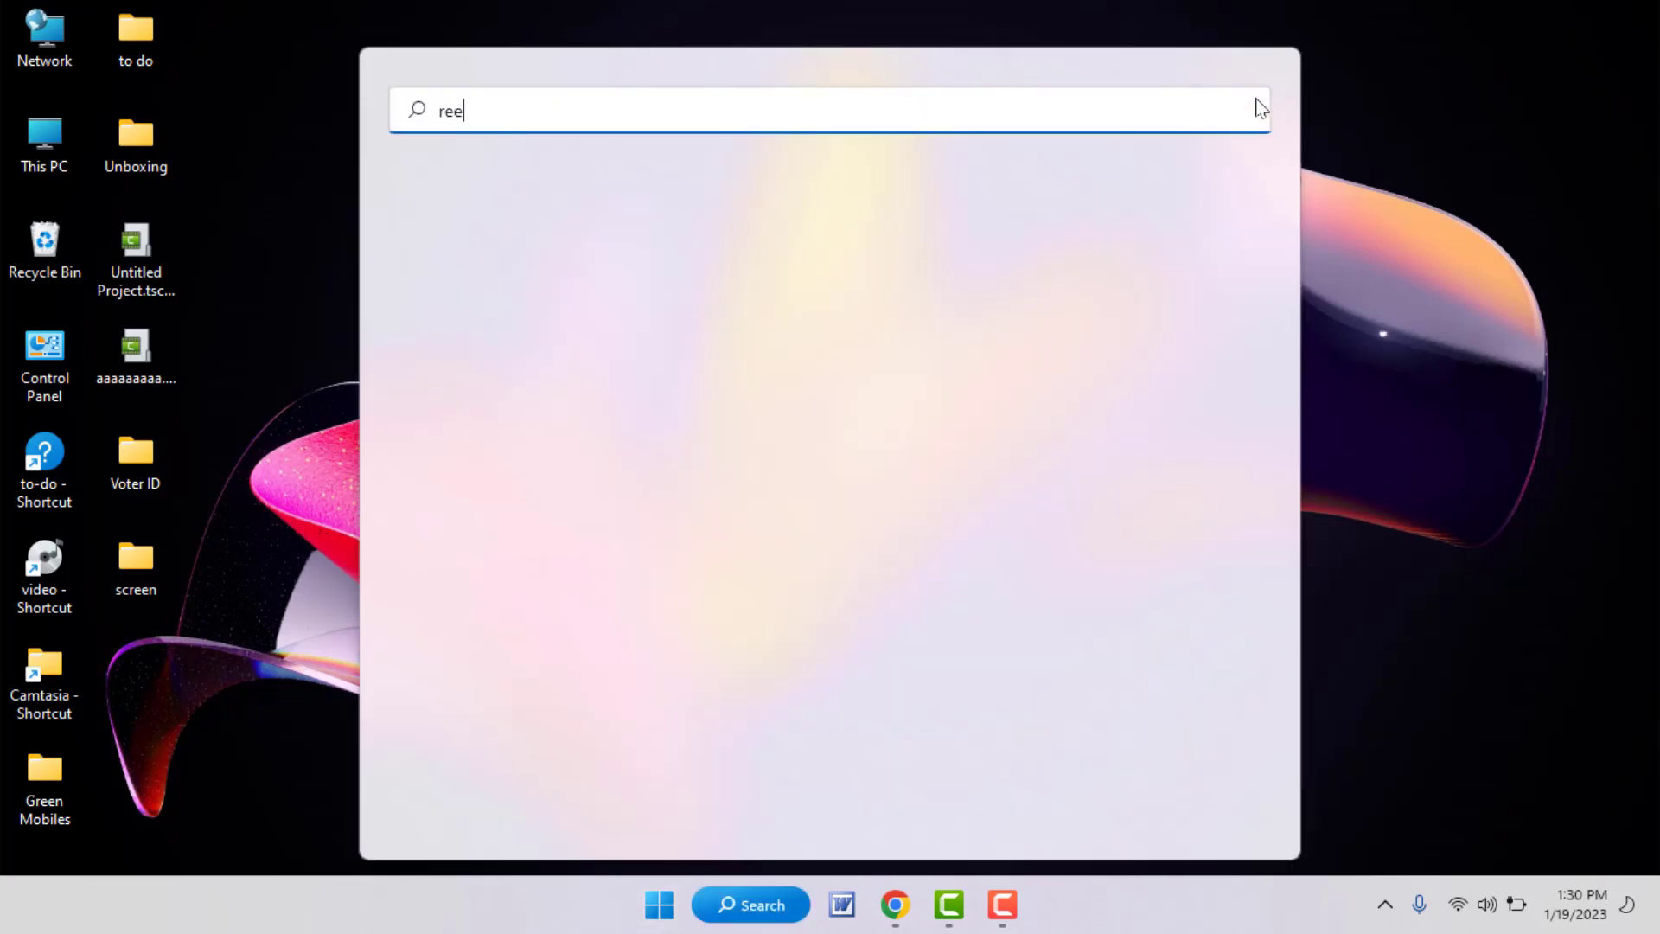
type("et")
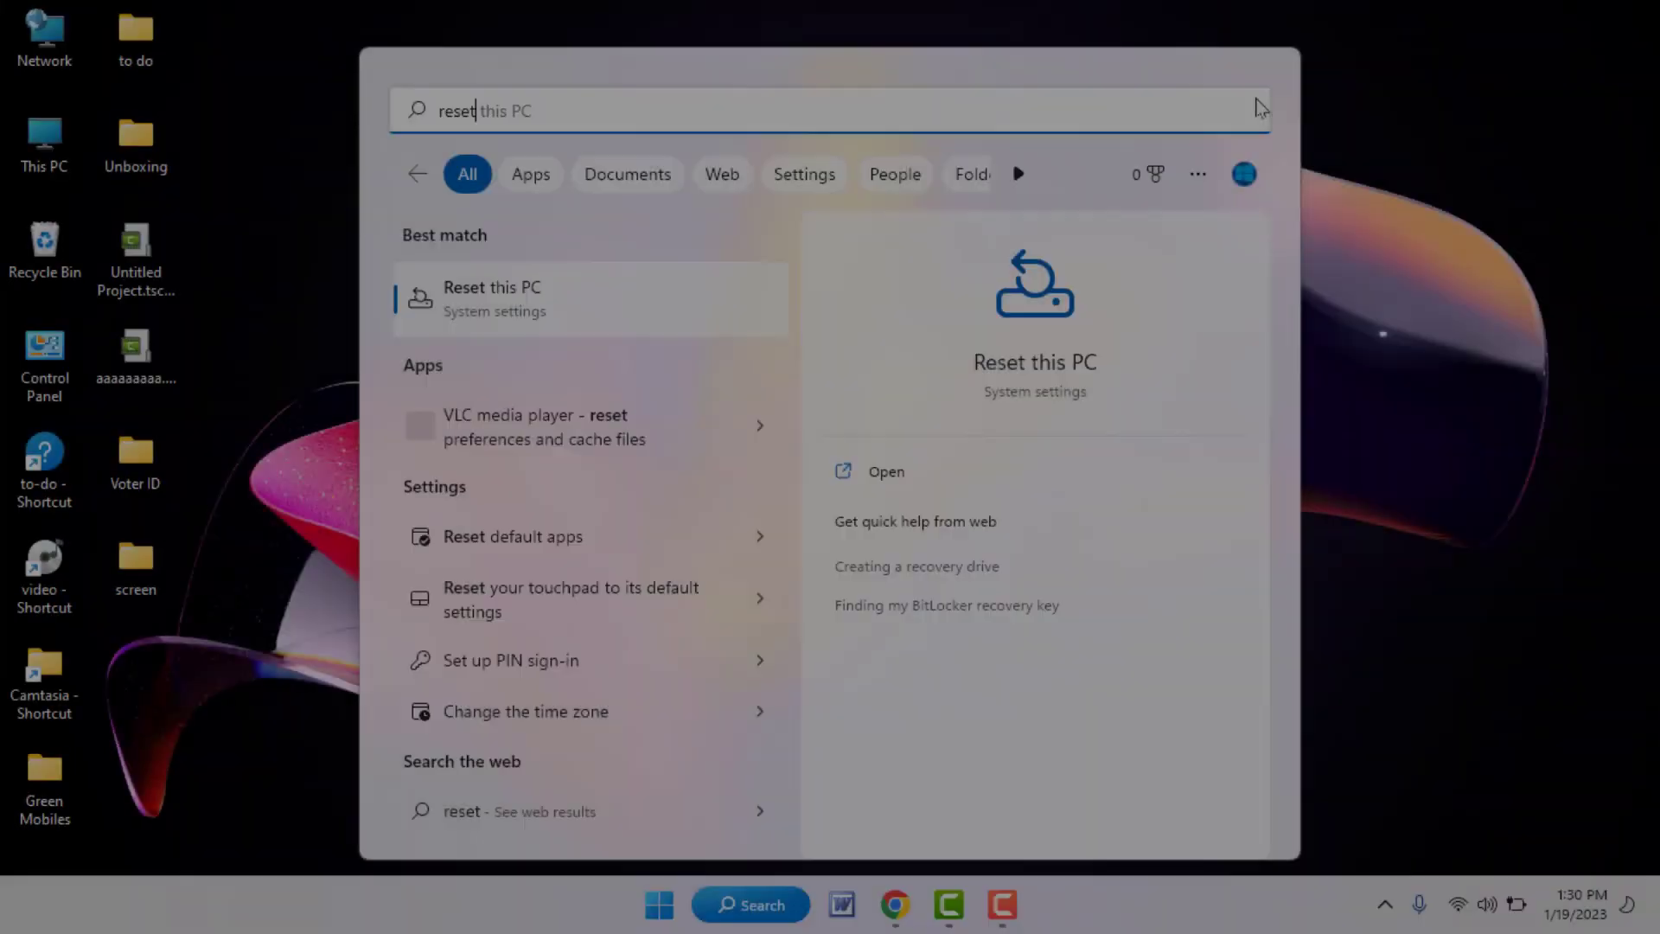
left_click(534, 302)
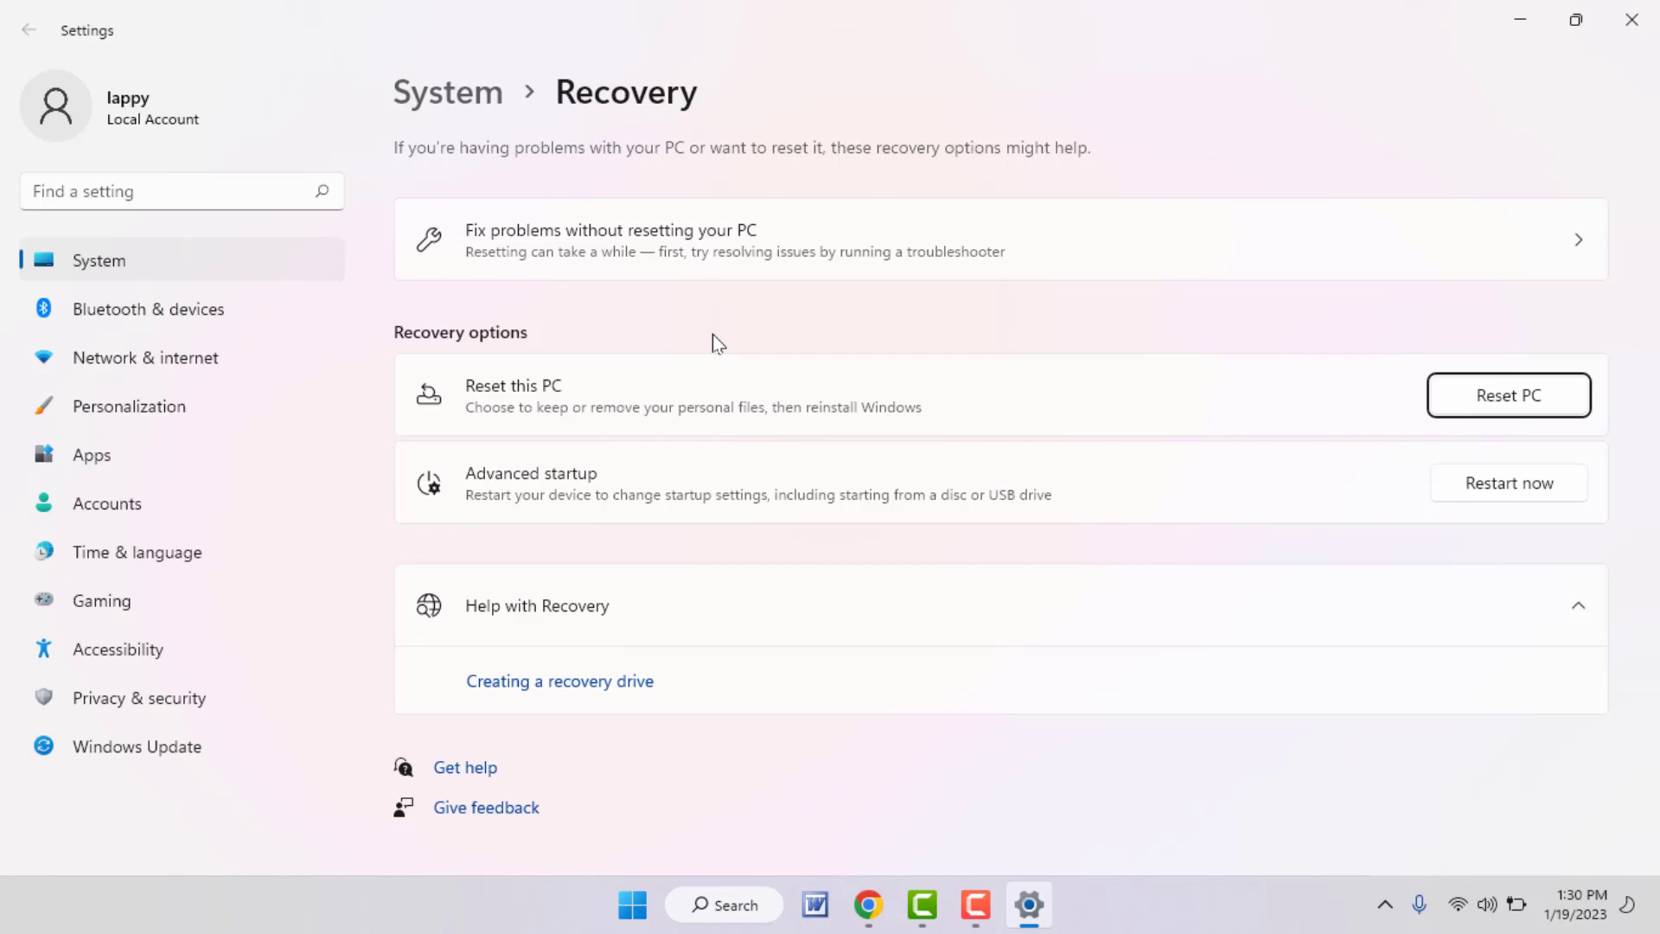
left_click(1643, 17)
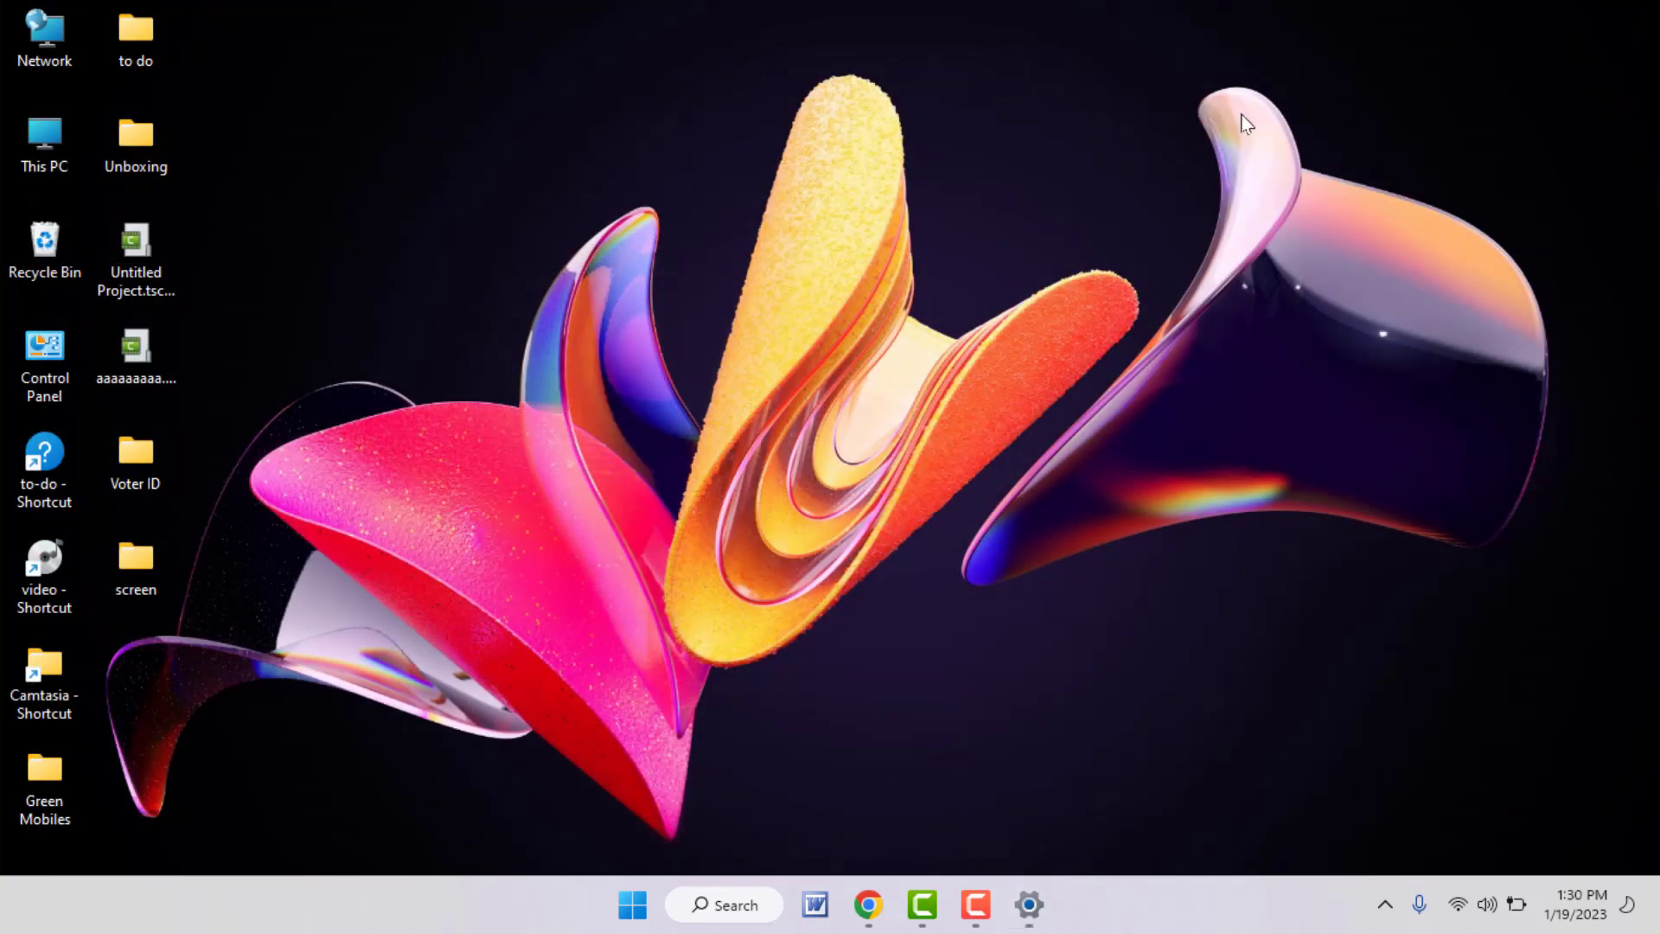